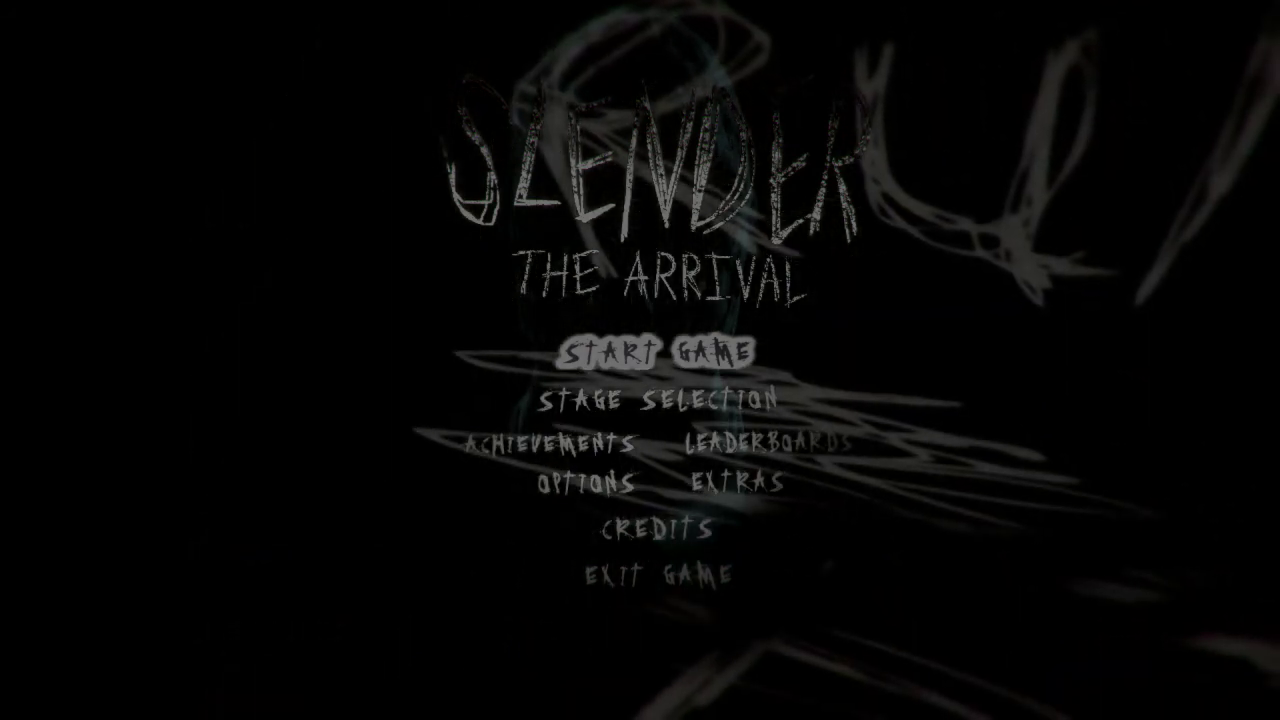
key(Down)
key(Right)
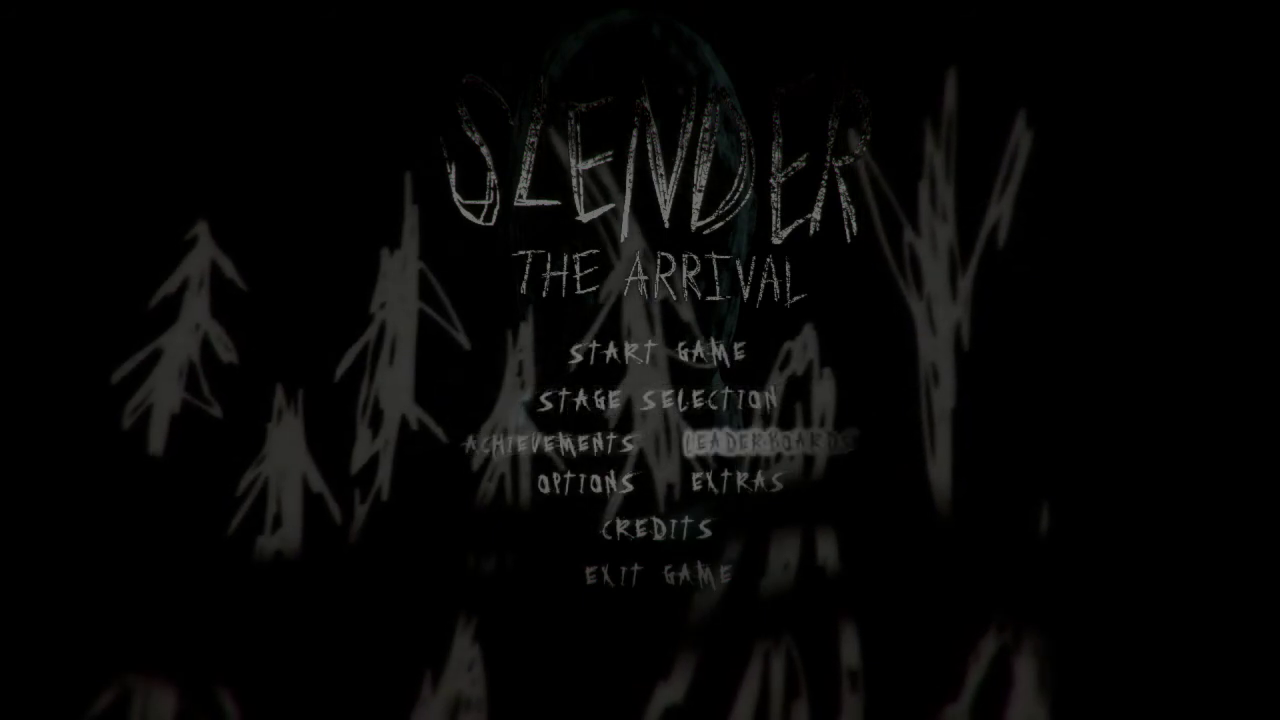
key(Down)
key(Return)
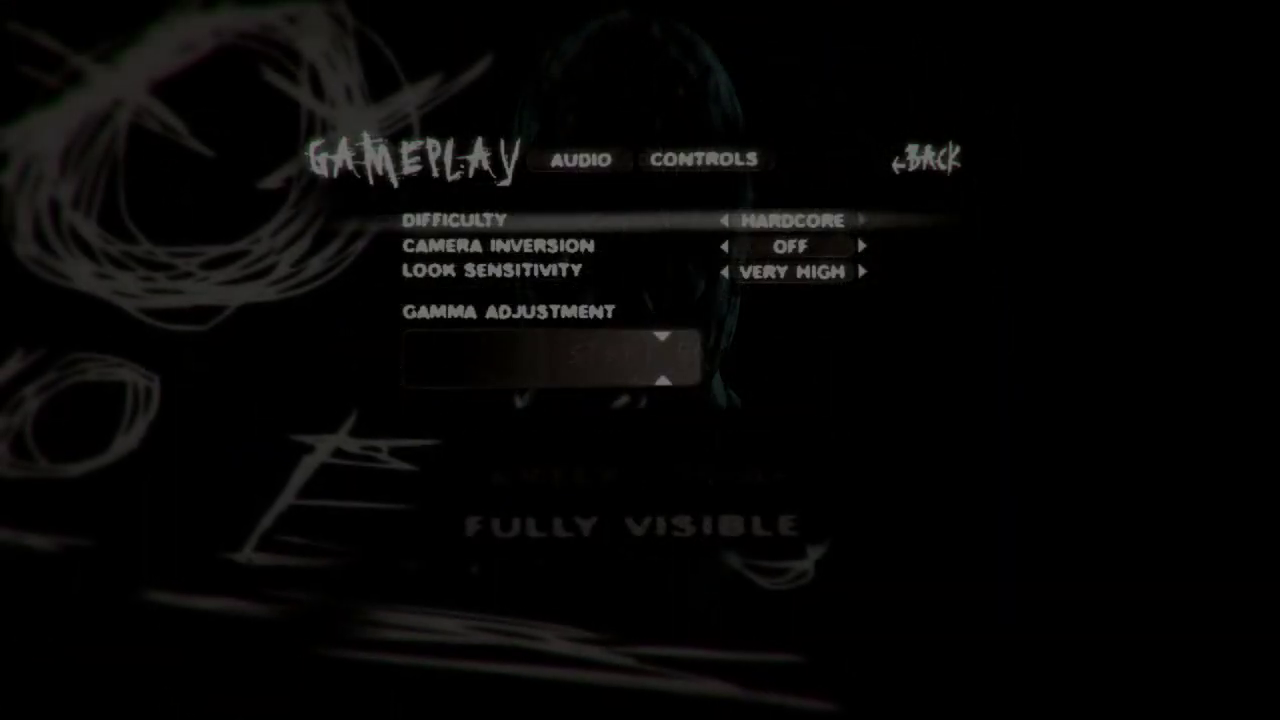
key(Down)
key(Down)
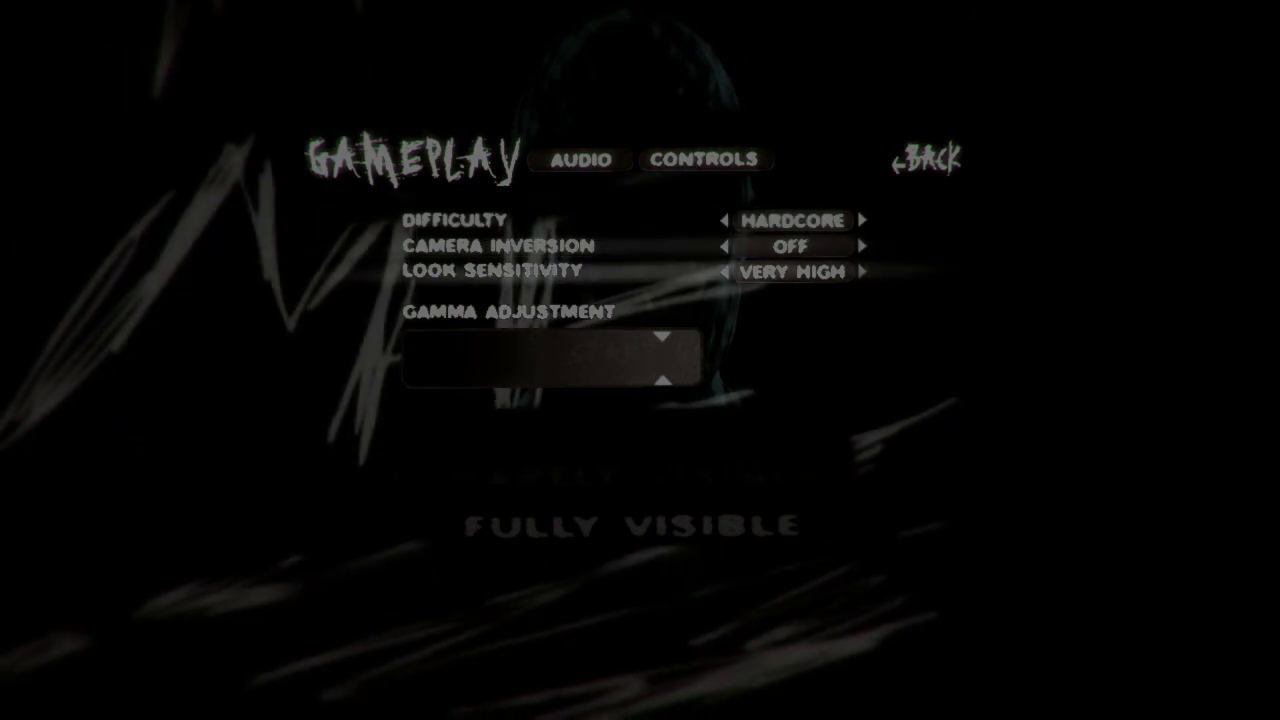
key(Down)
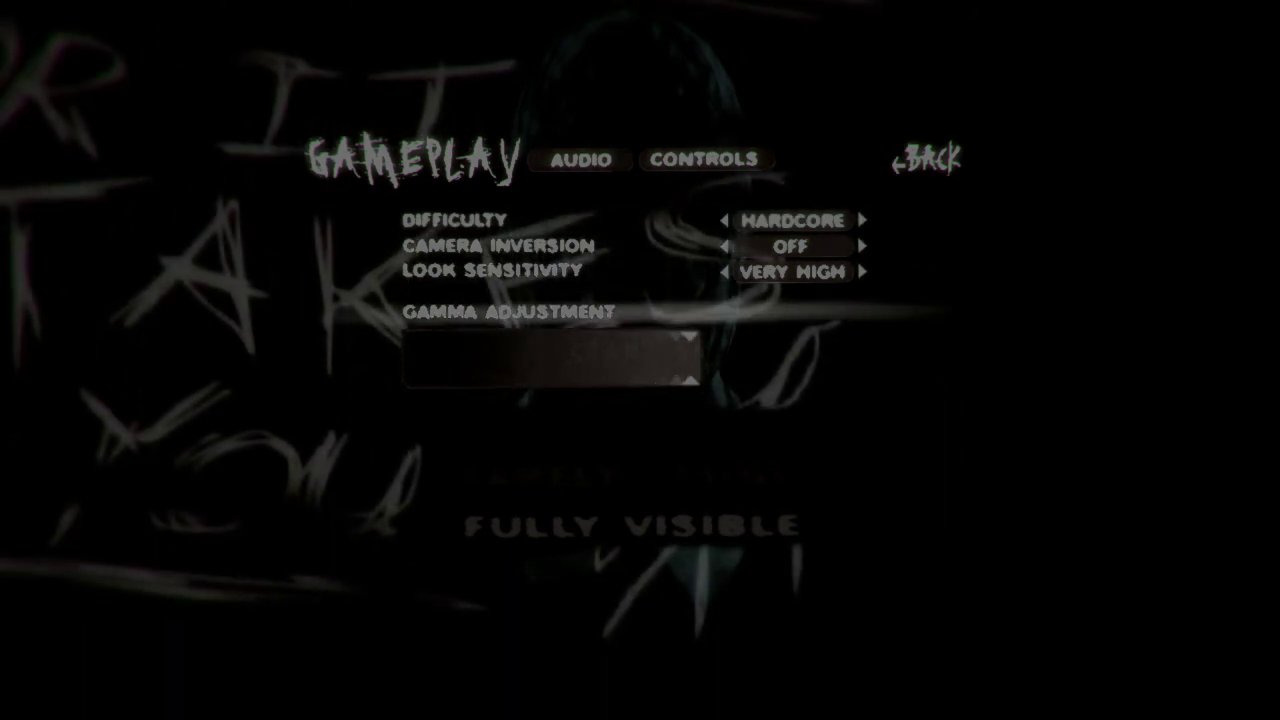
key(Escape)
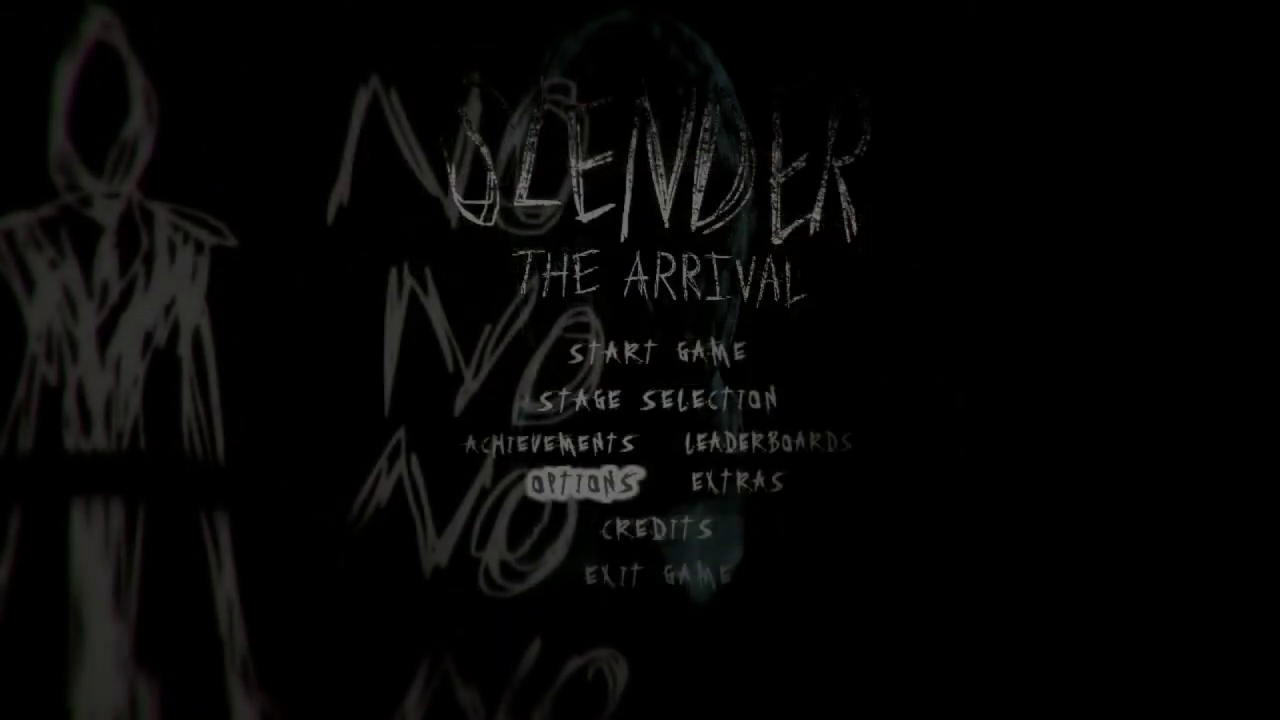
key(Return)
key(Escape)
key(Up)
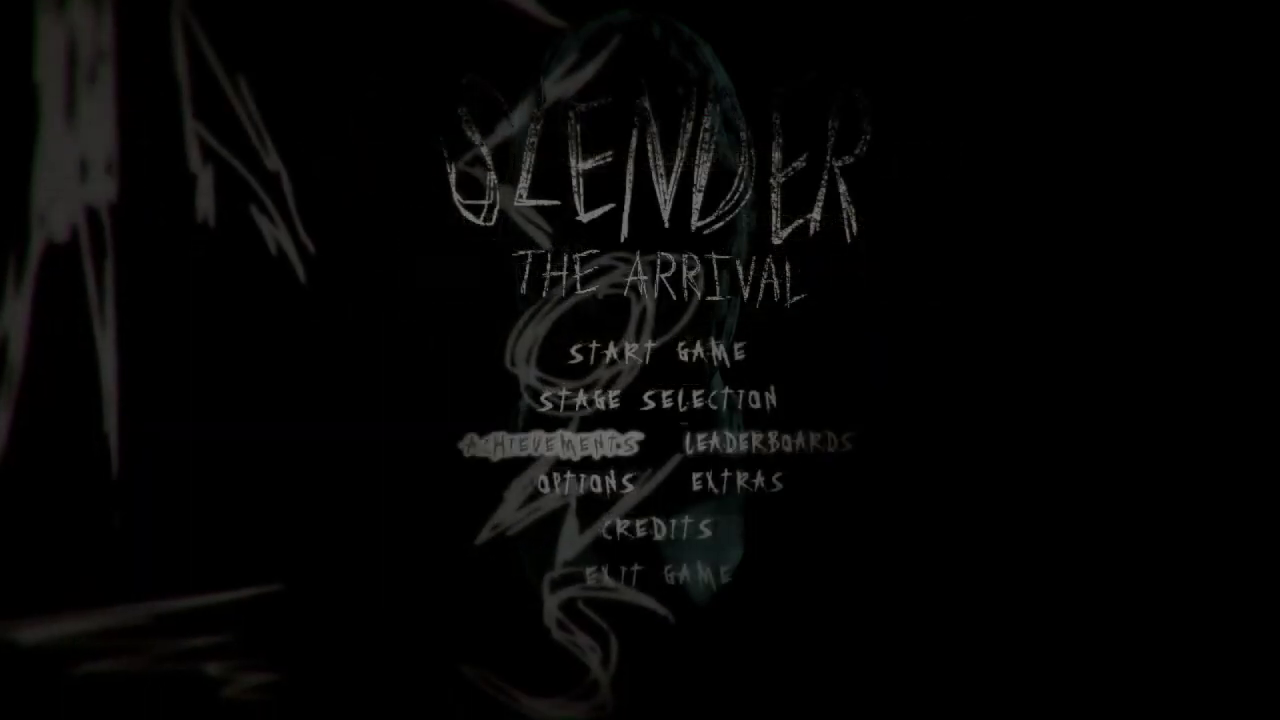
key(Up)
key(Up)
key(Return)
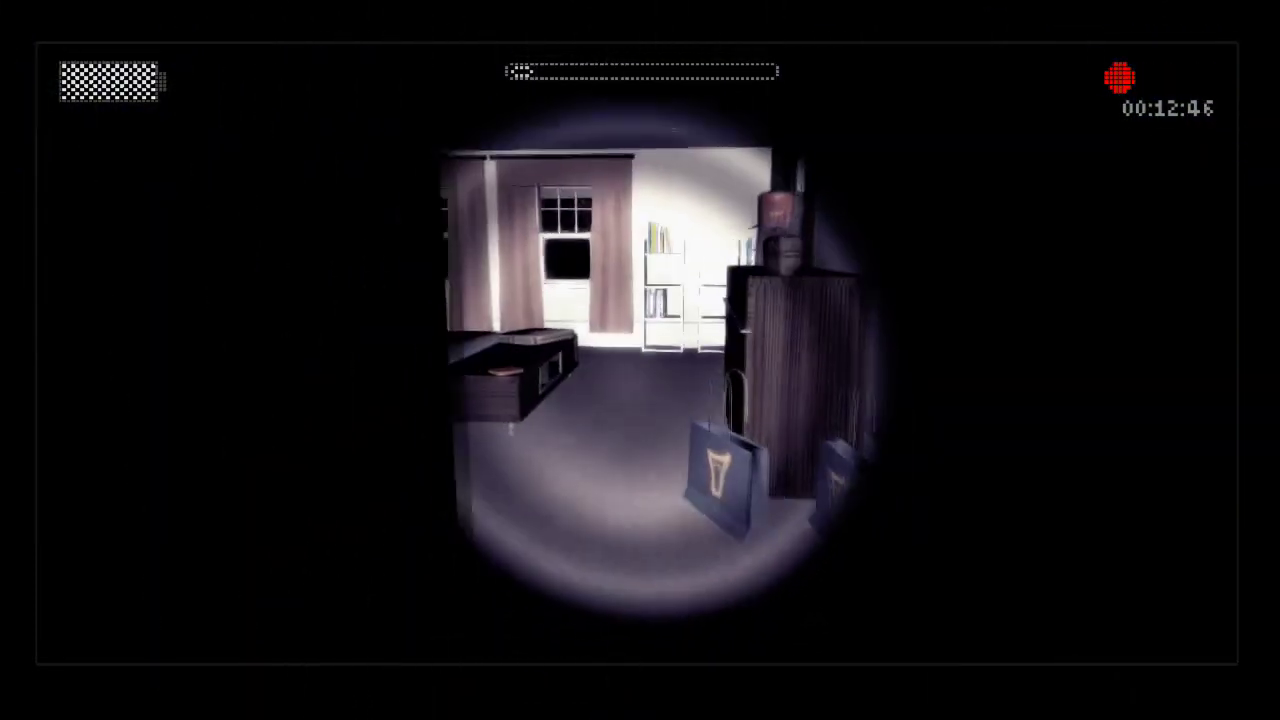
key(w)
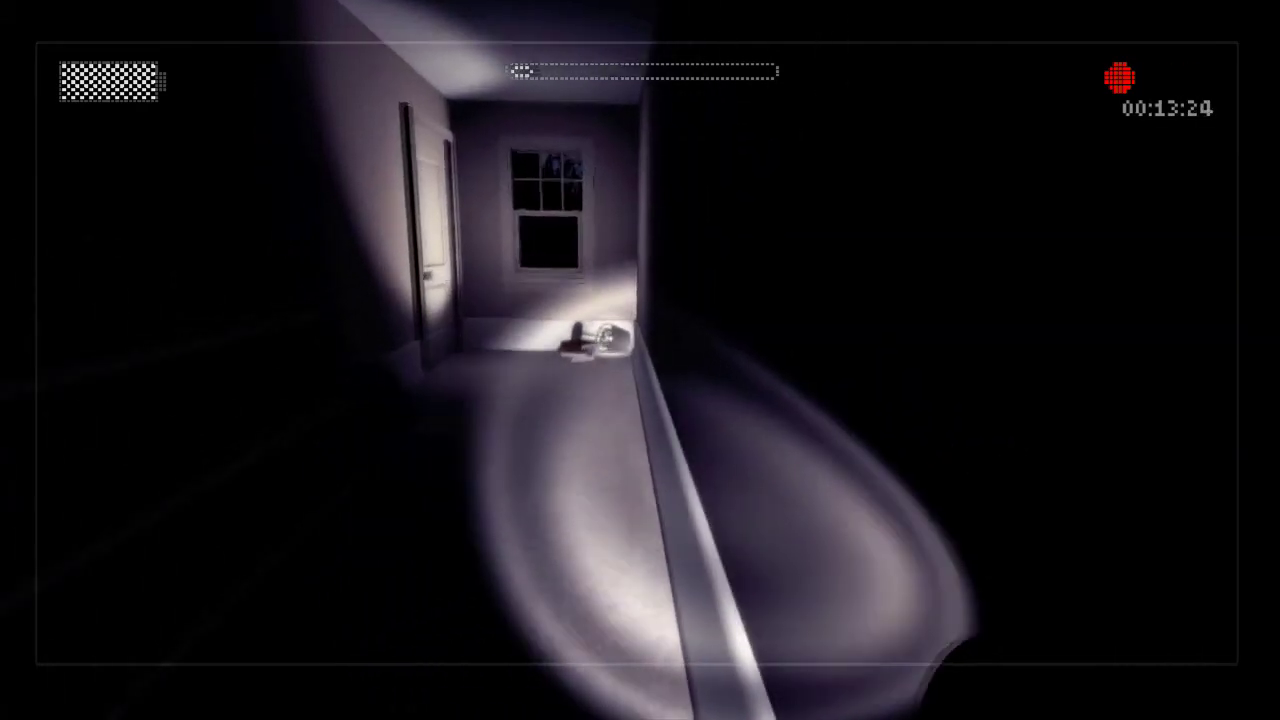
key(w)
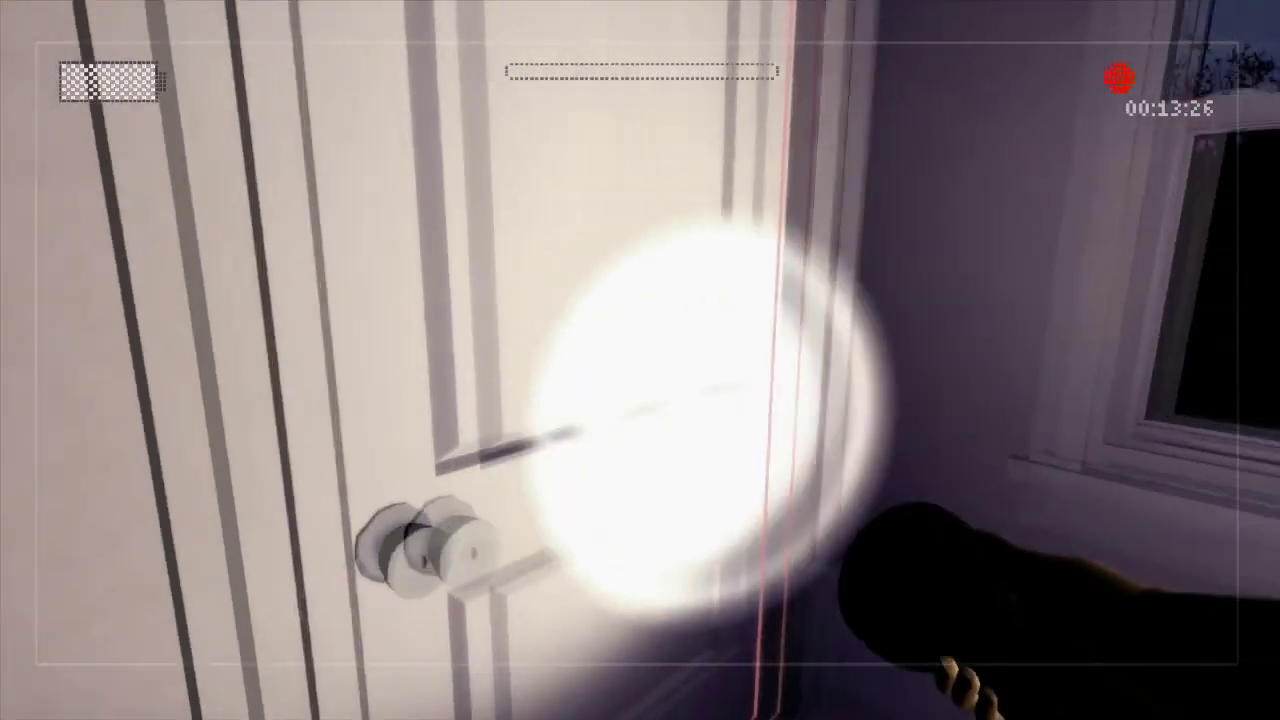
key(e)
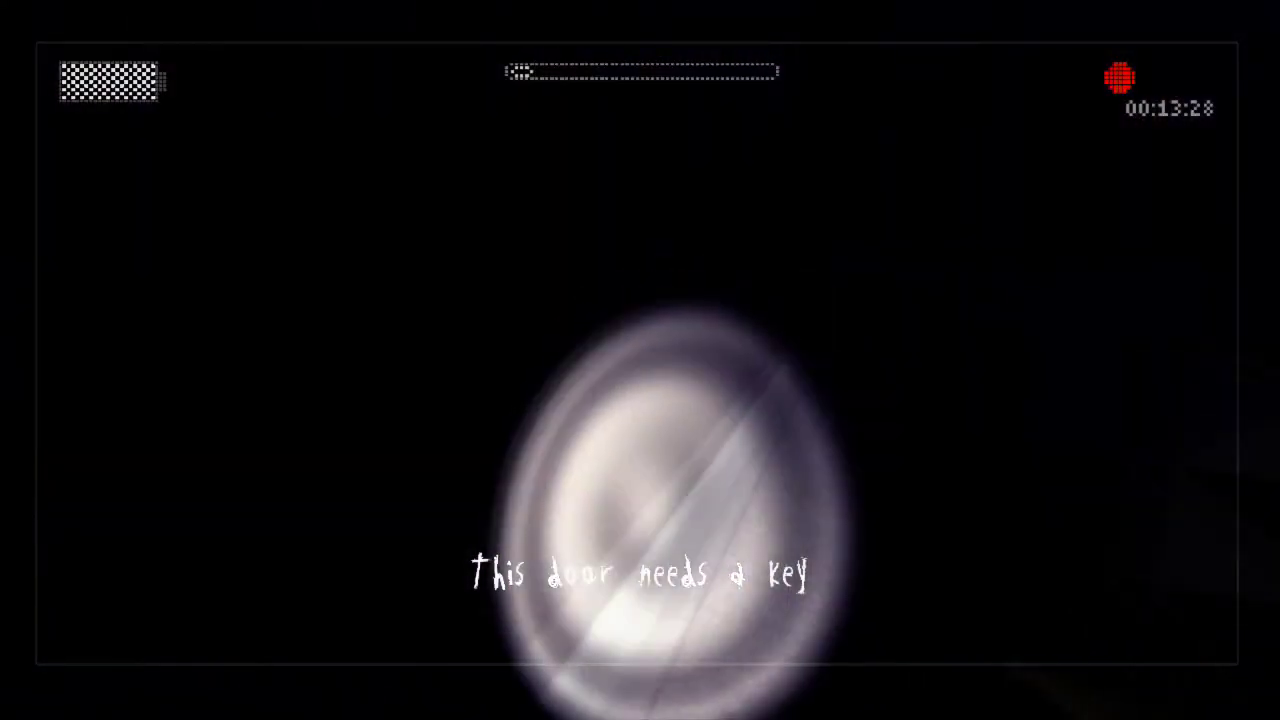
key(w)
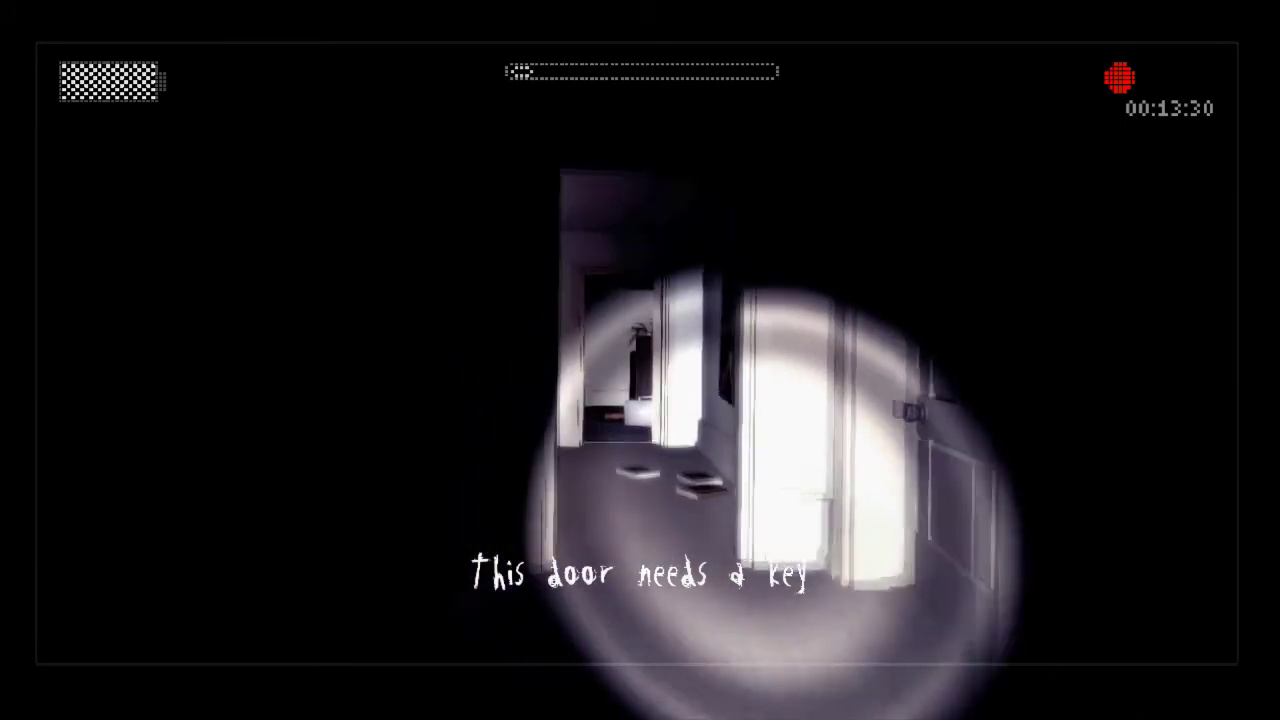
key(w)
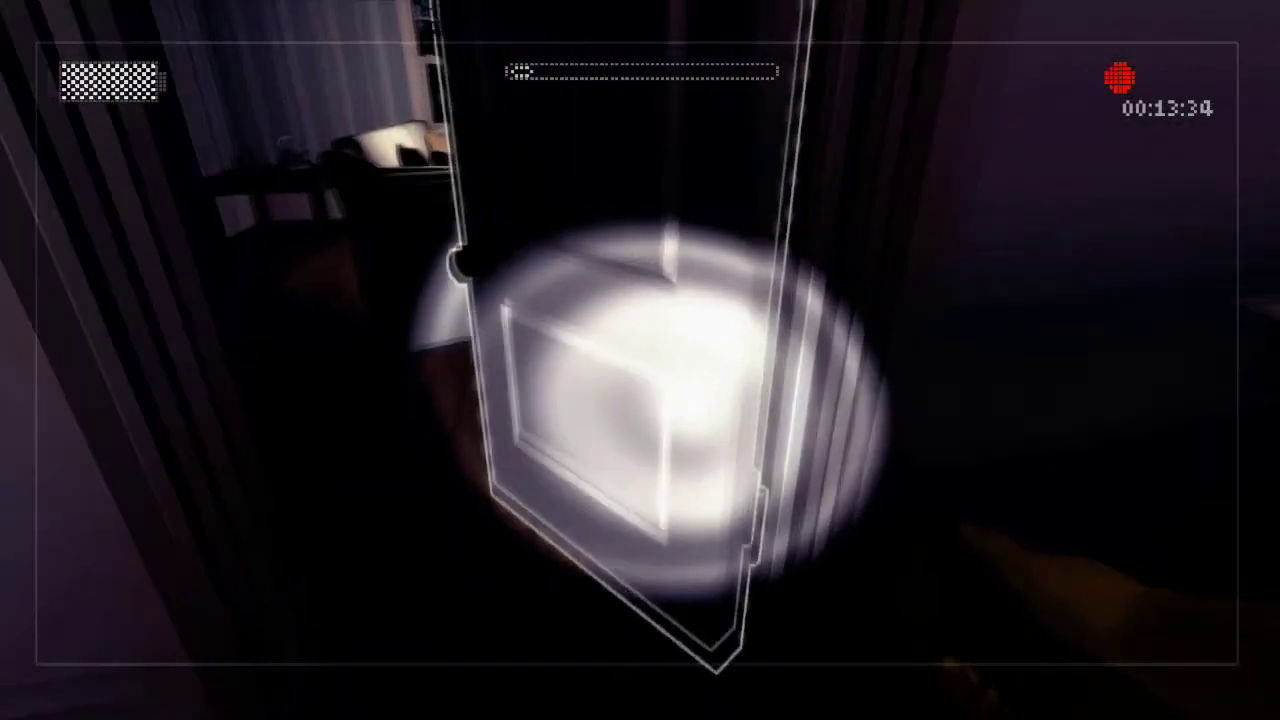
key(w)
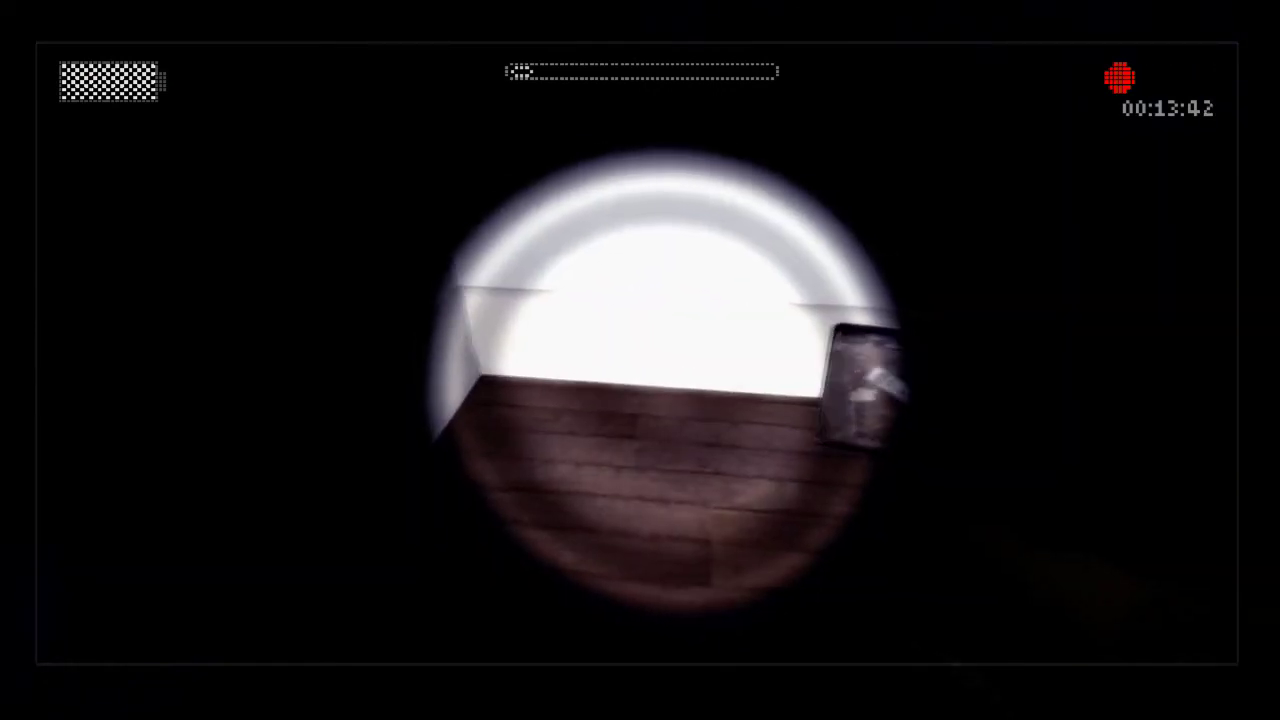
key(w)
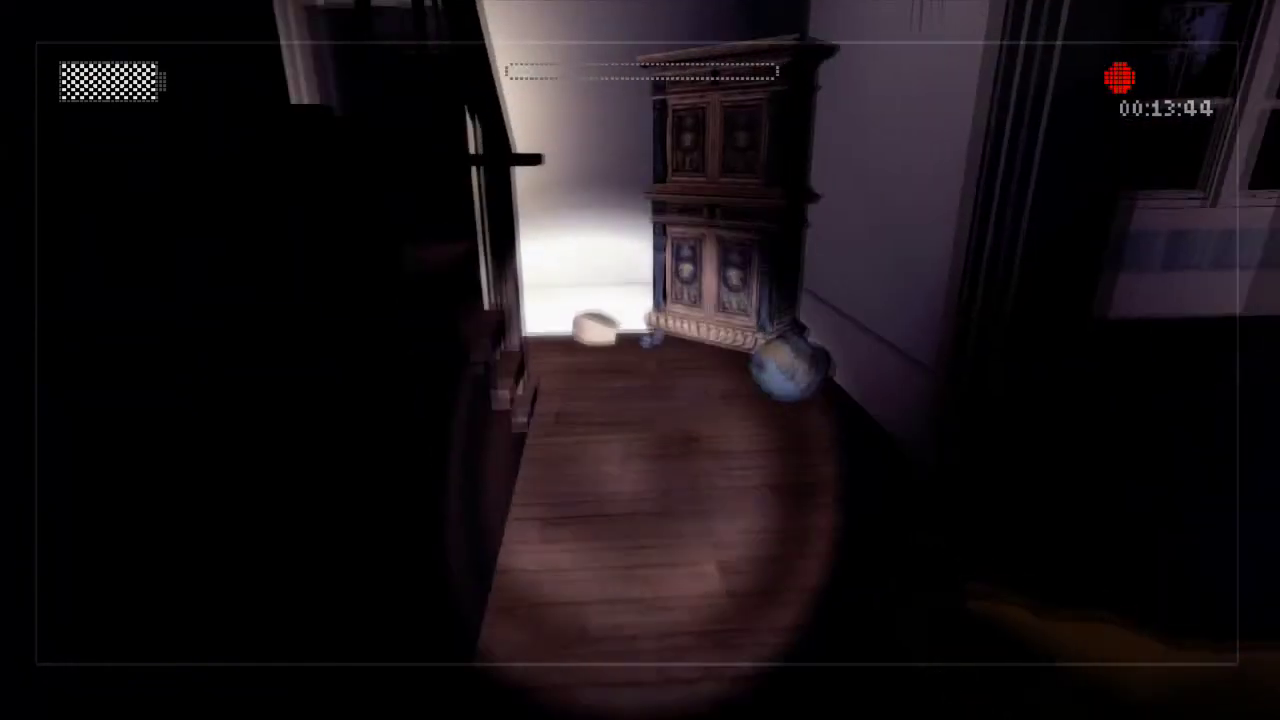
key(w)
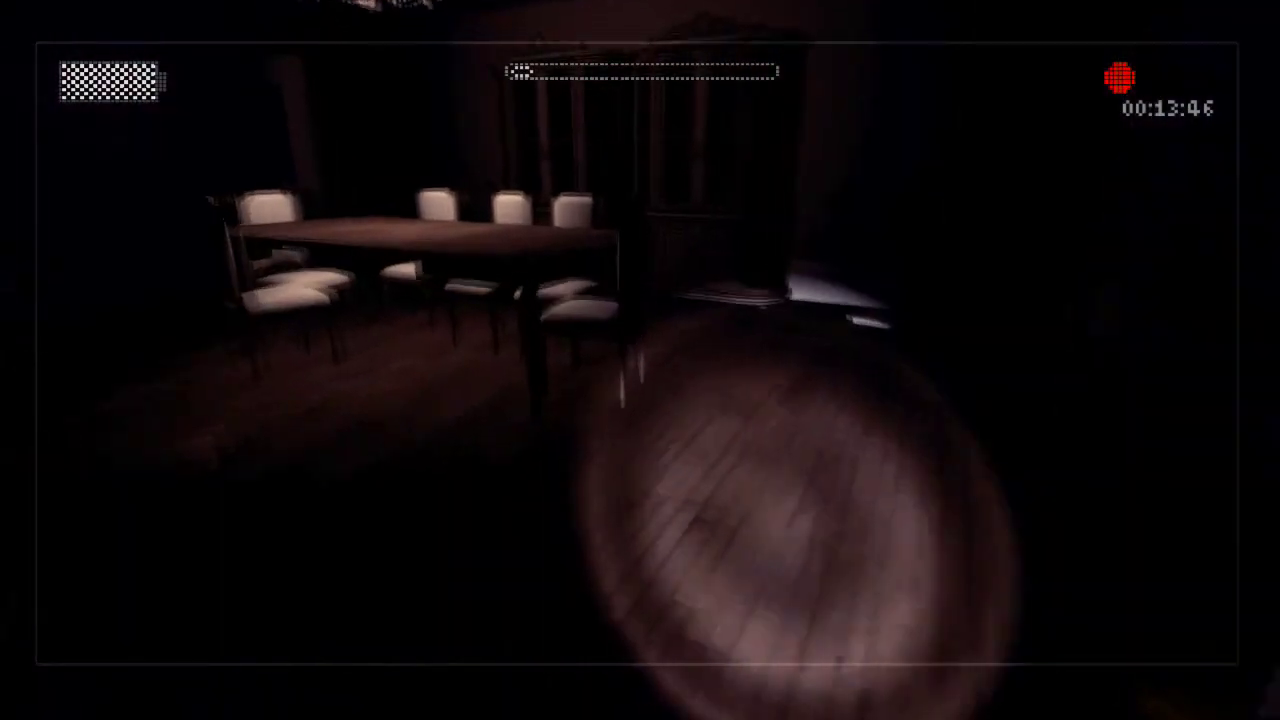
key(w)
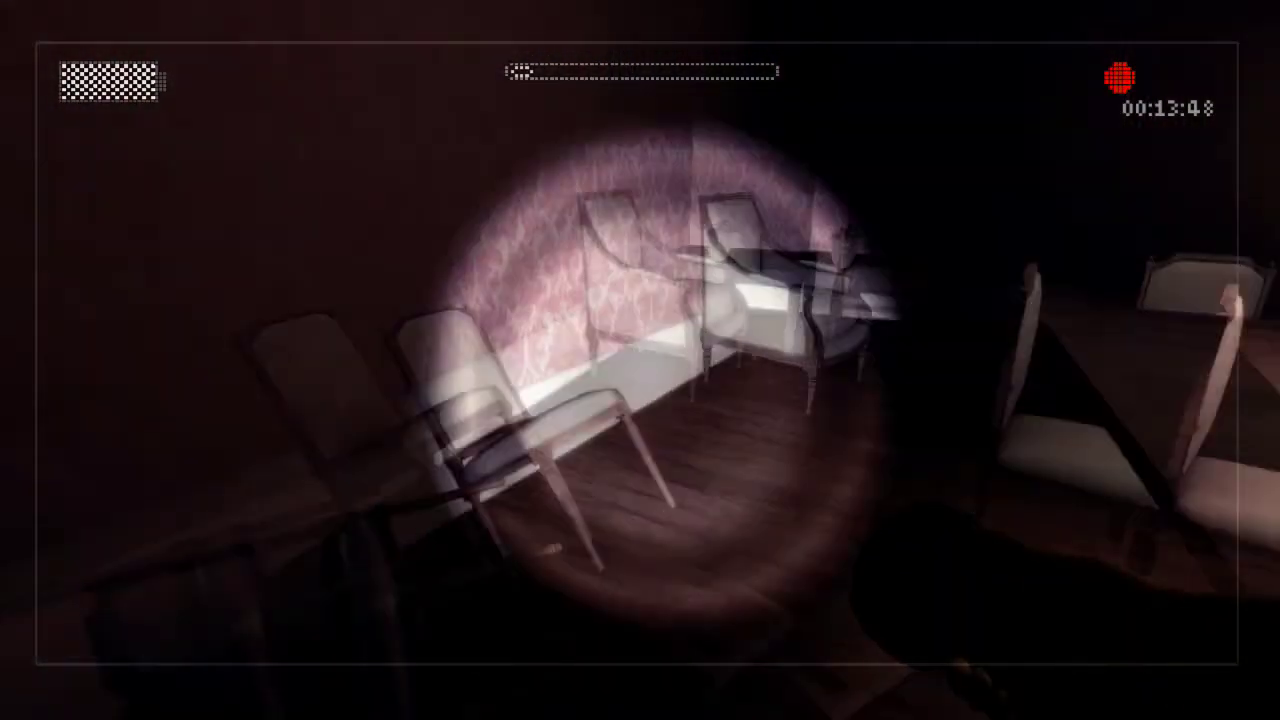
key(w)
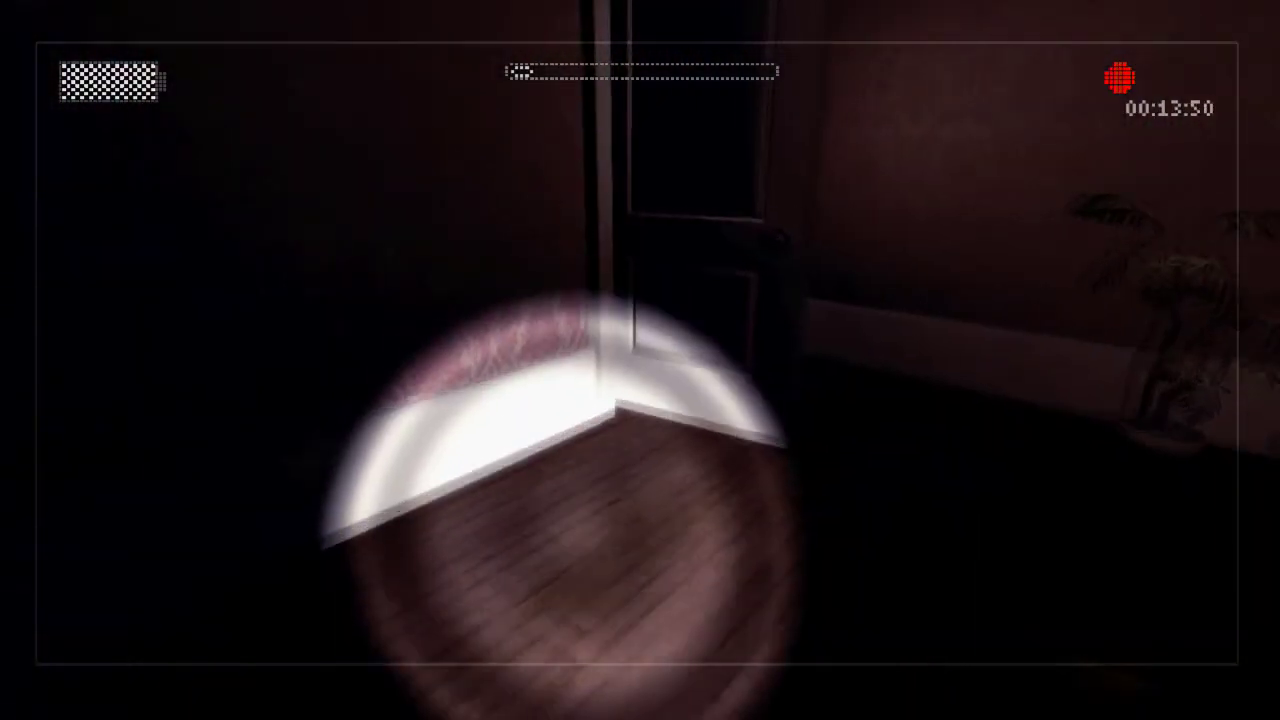
key(w)
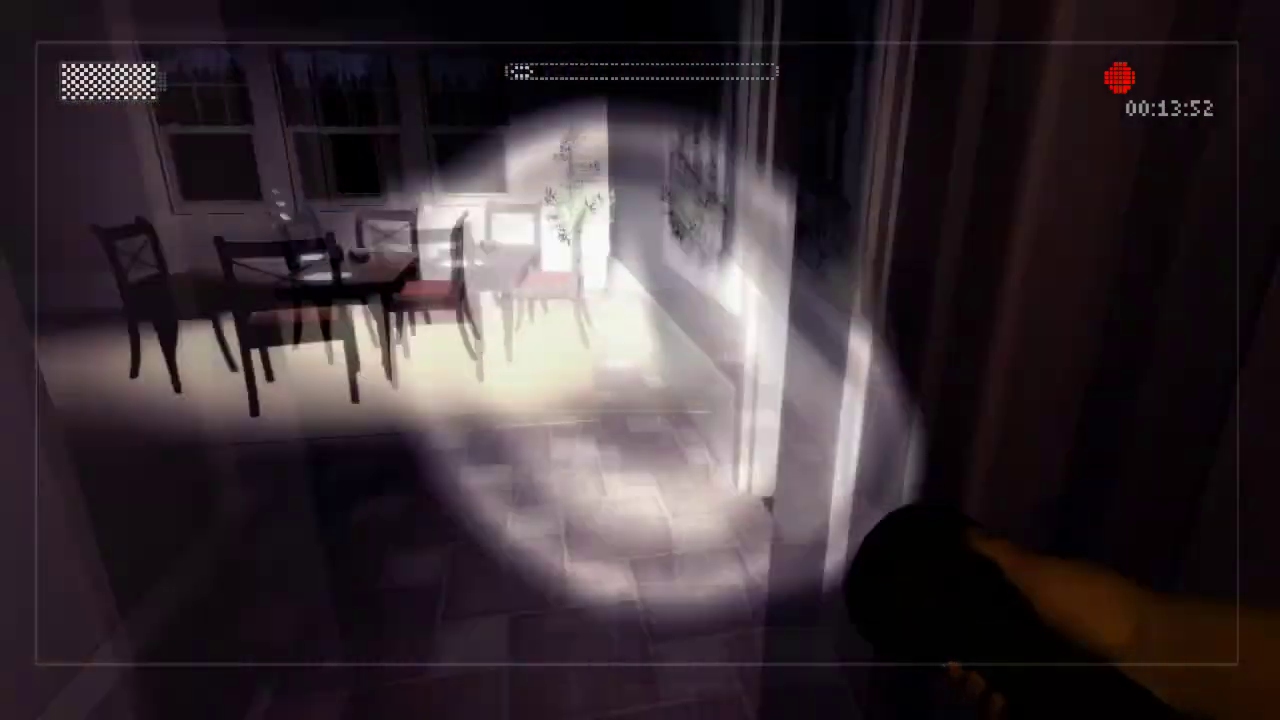
key(w)
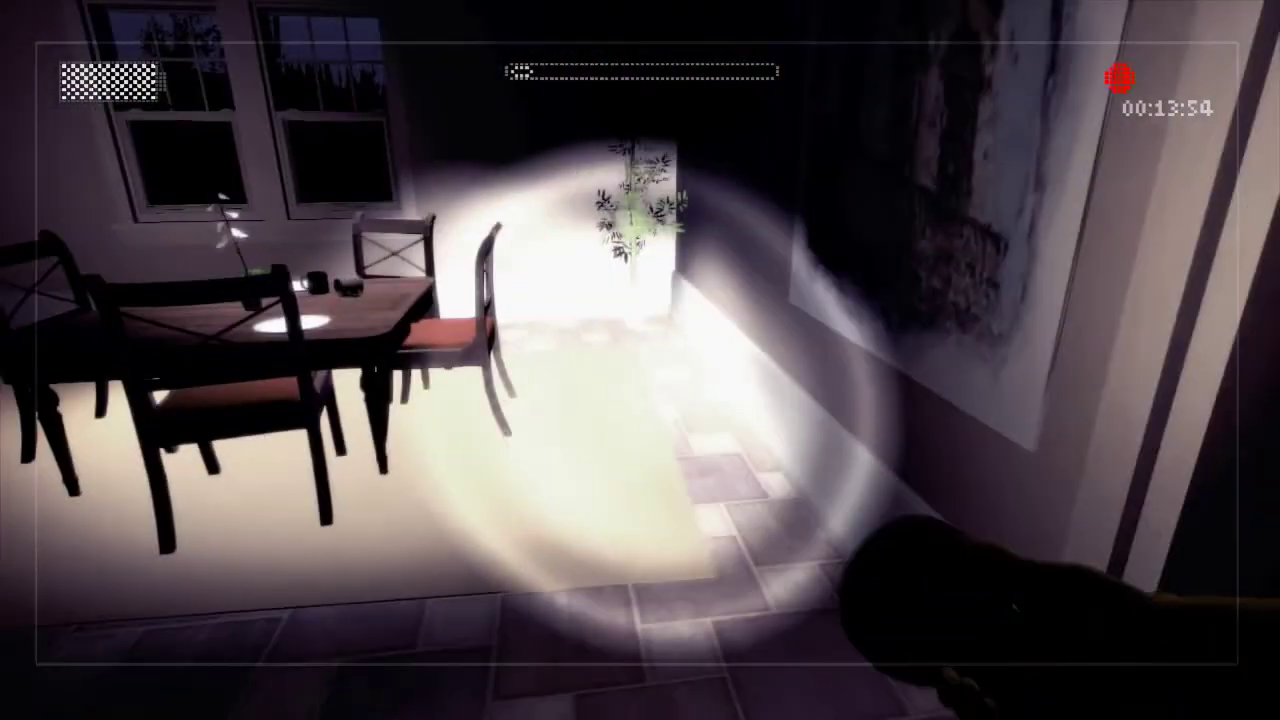
key(w)
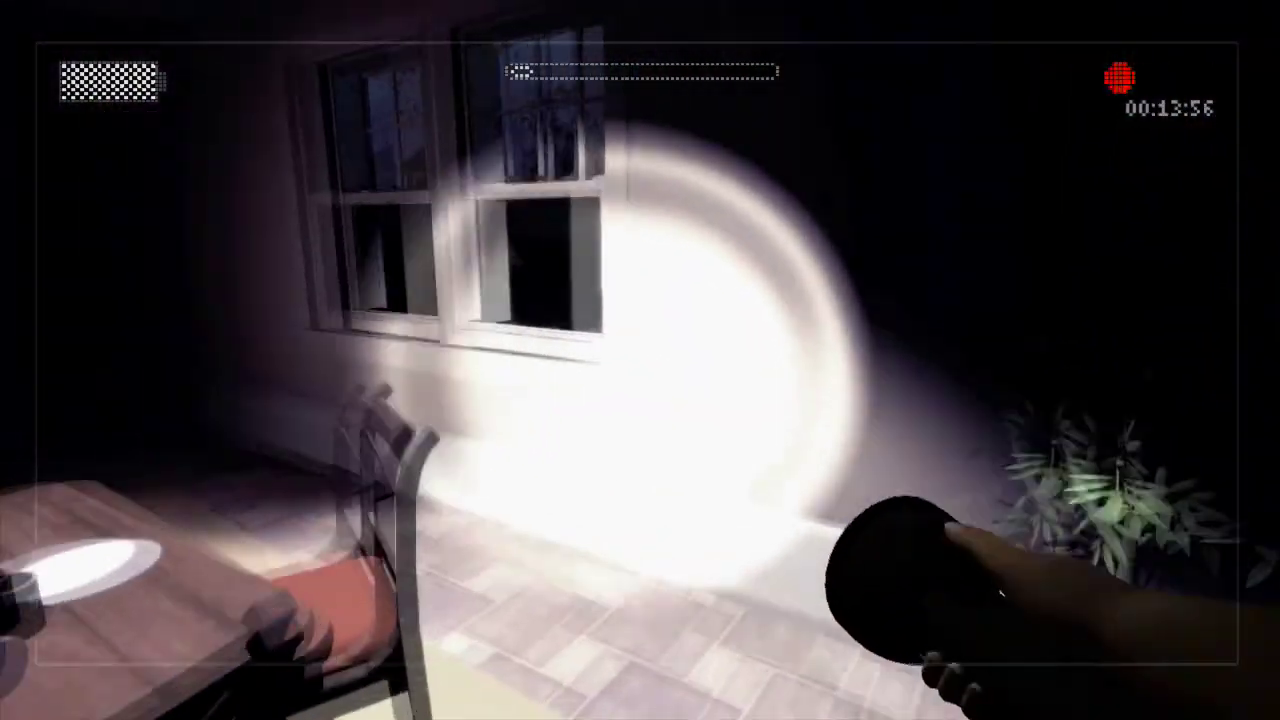
key(w)
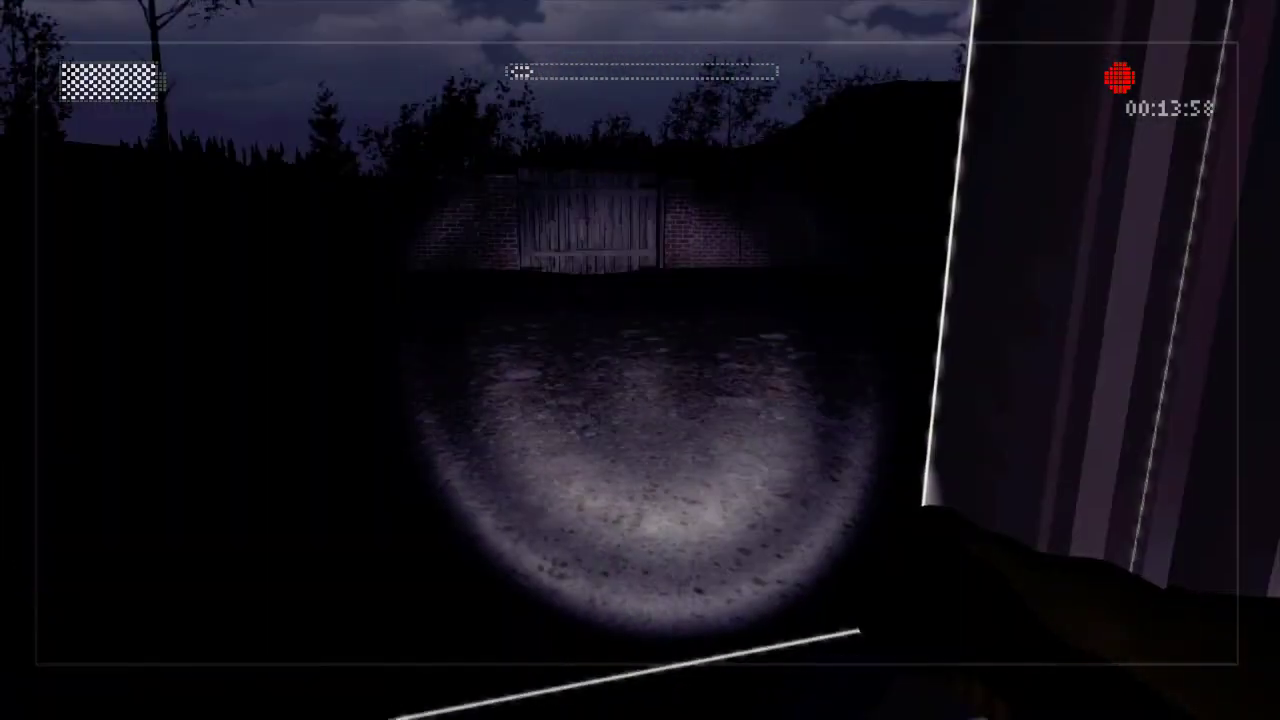
key(w)
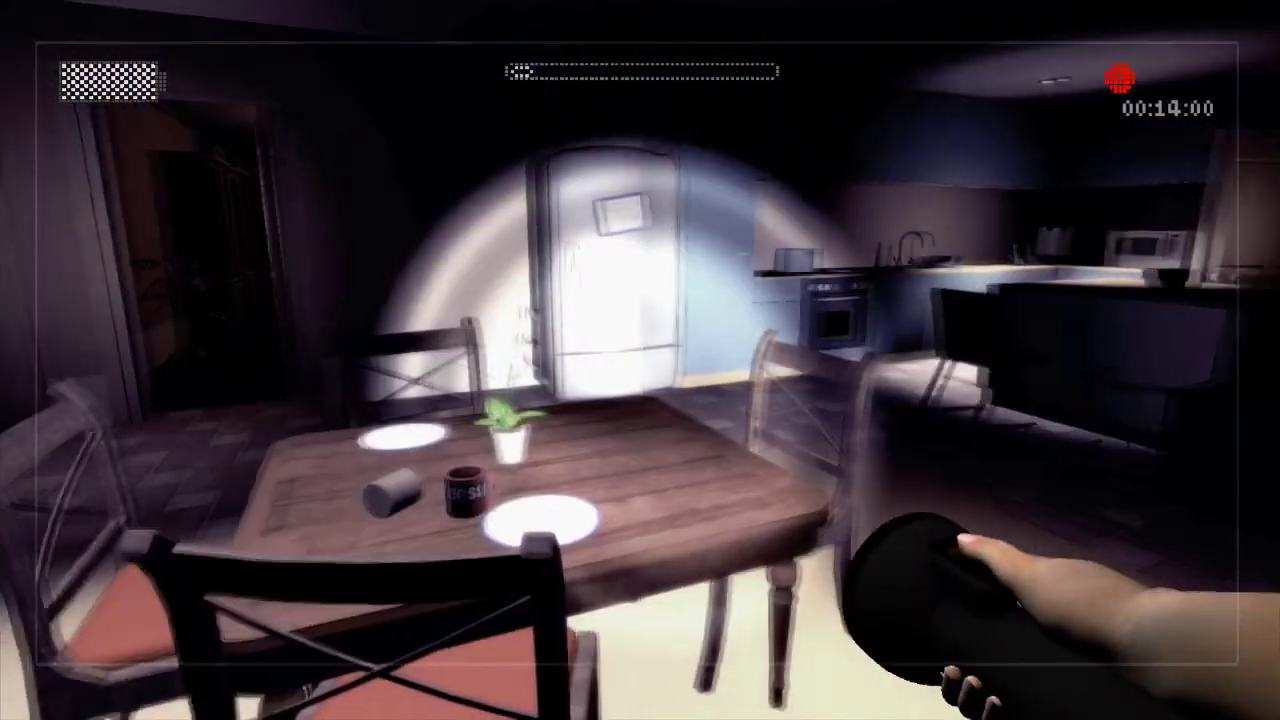
key(w)
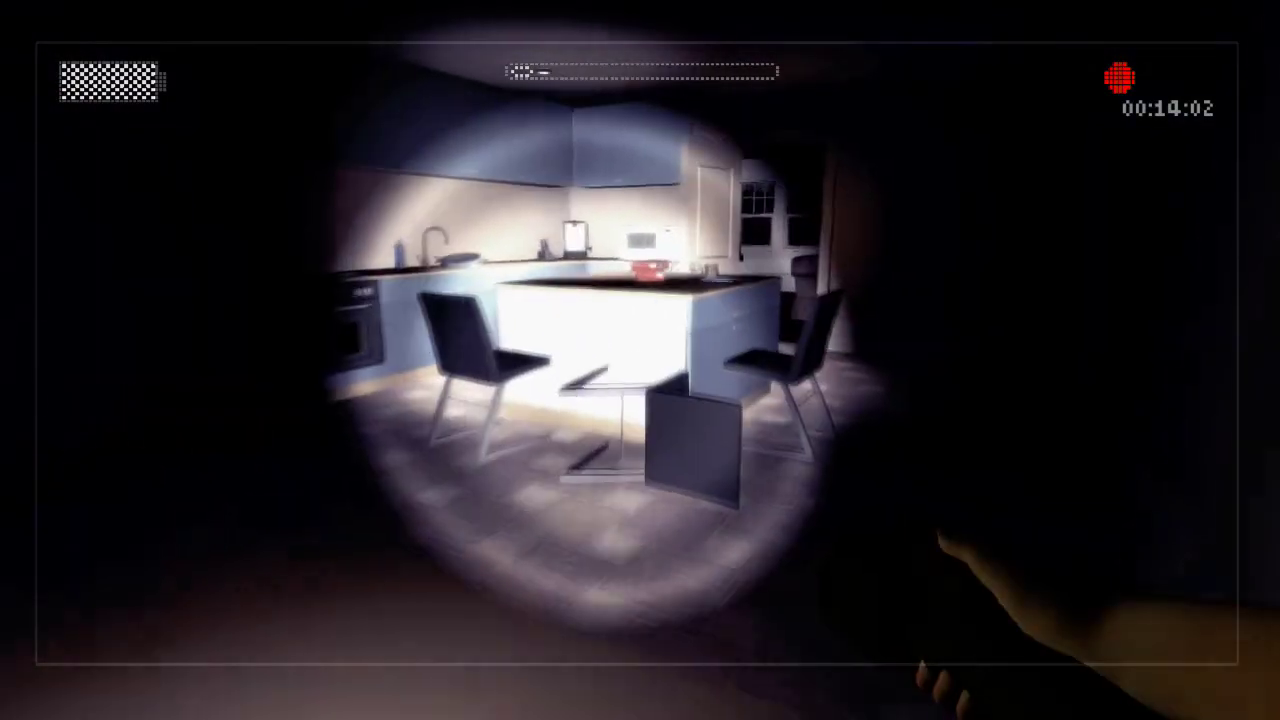
key(w)
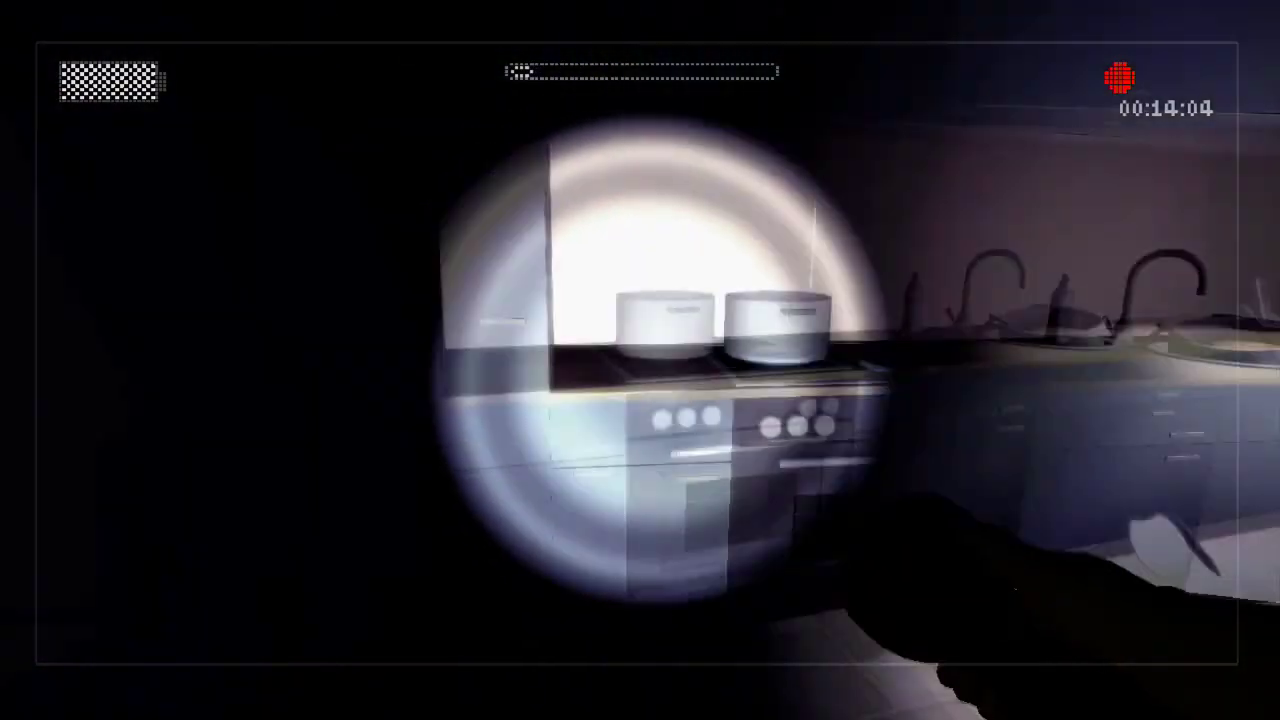
key(w)
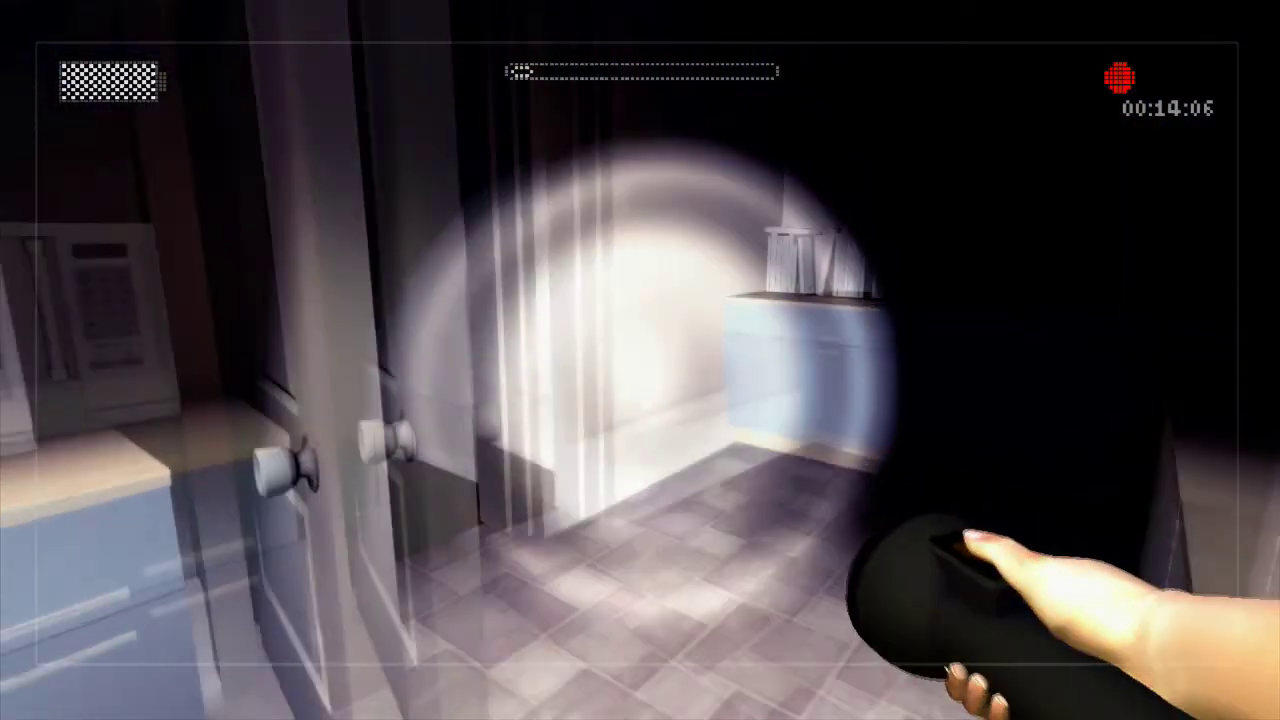
key(w)
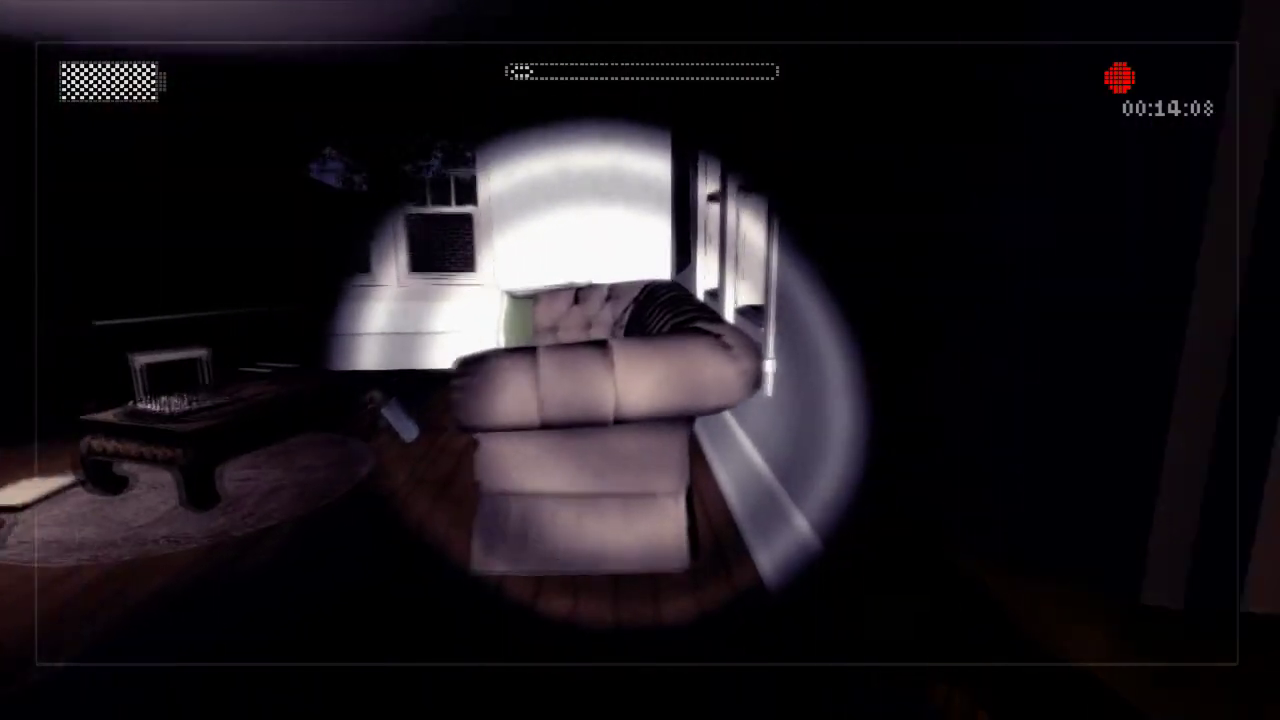
key(w)
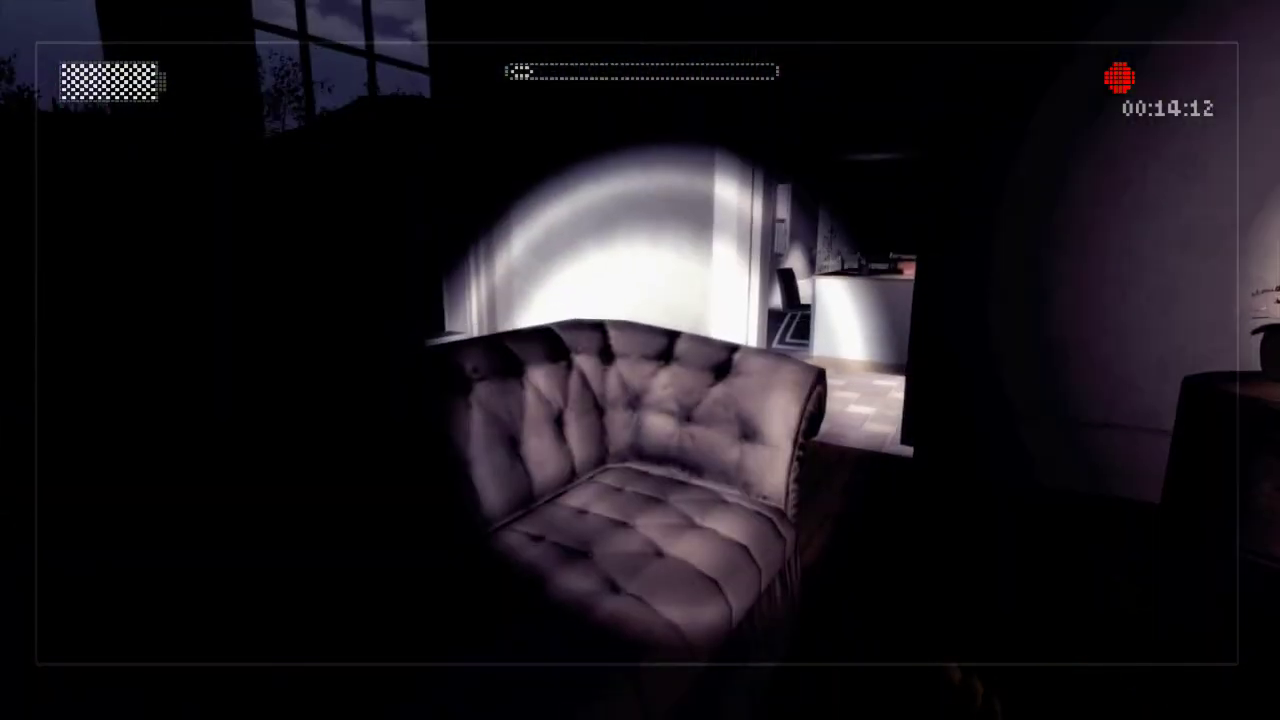
key(w)
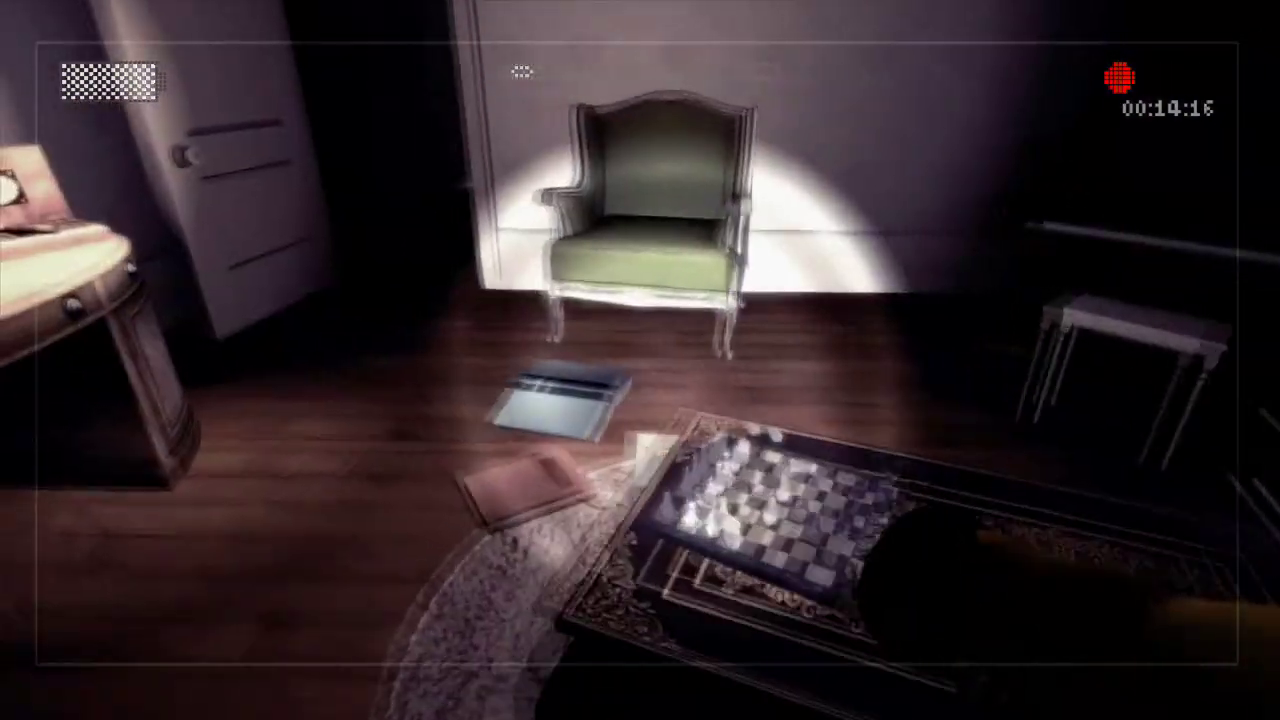
key(w)
key(w)
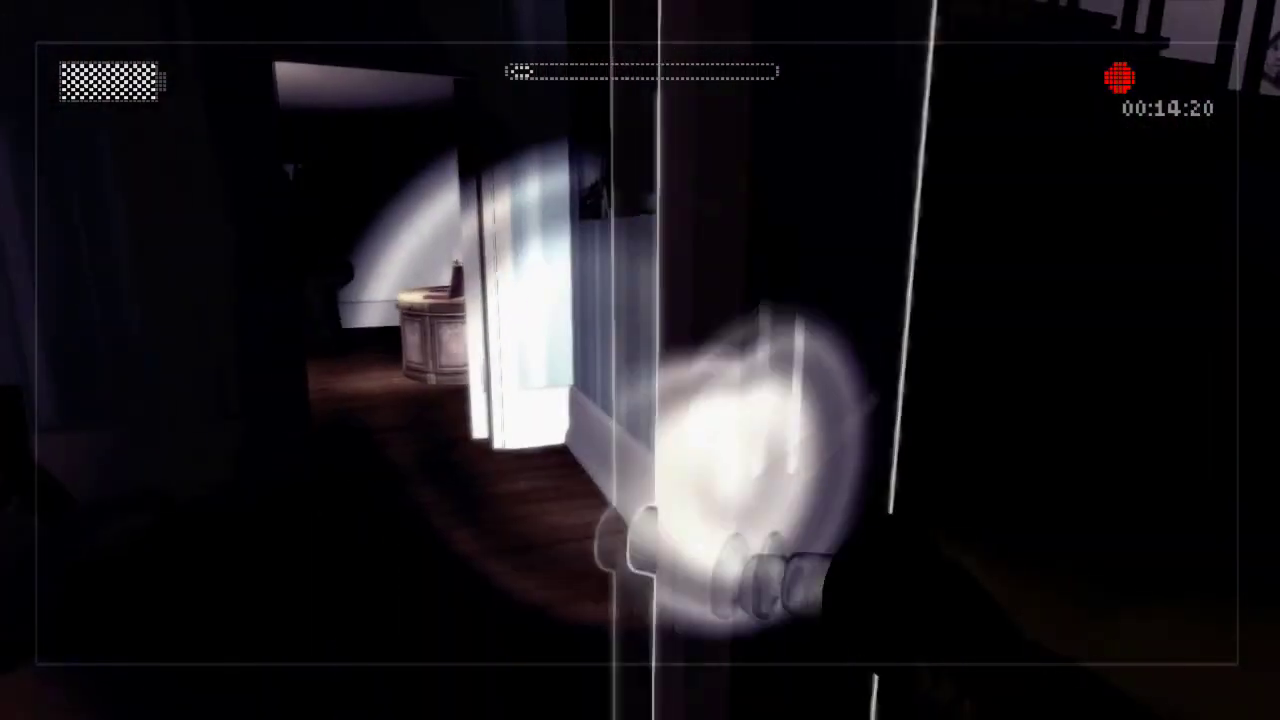
key(w)
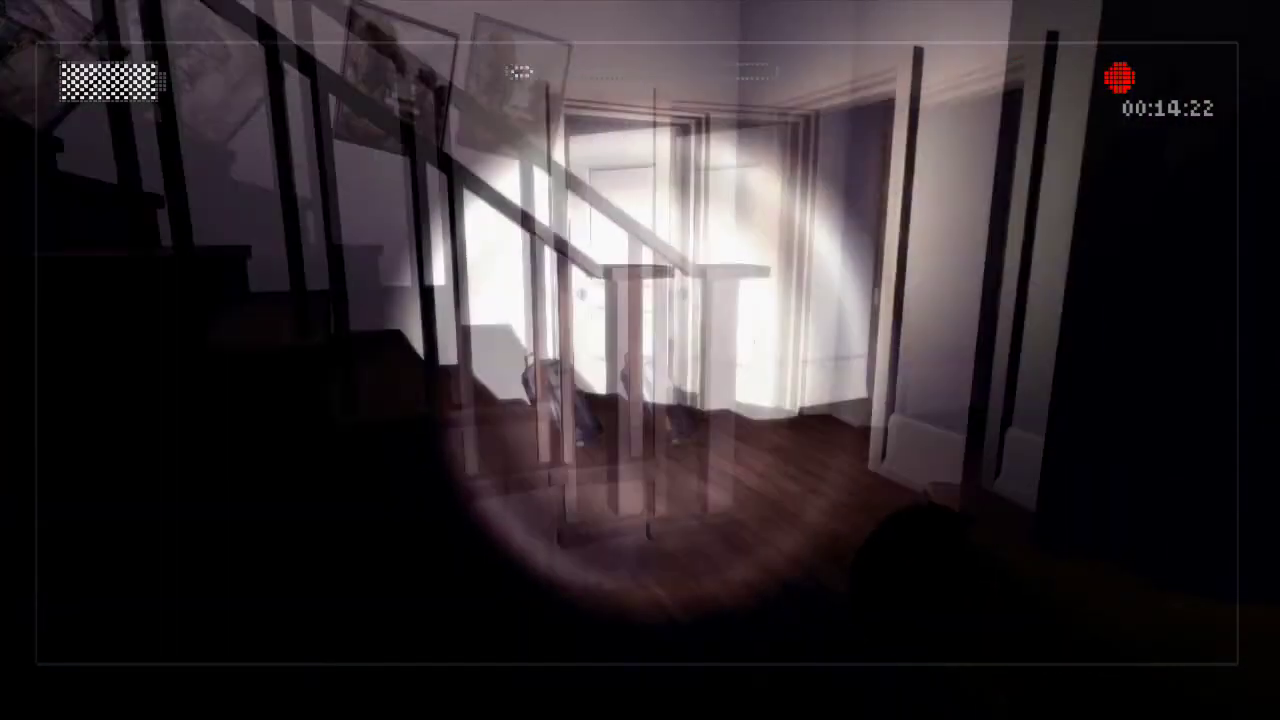
key(w)
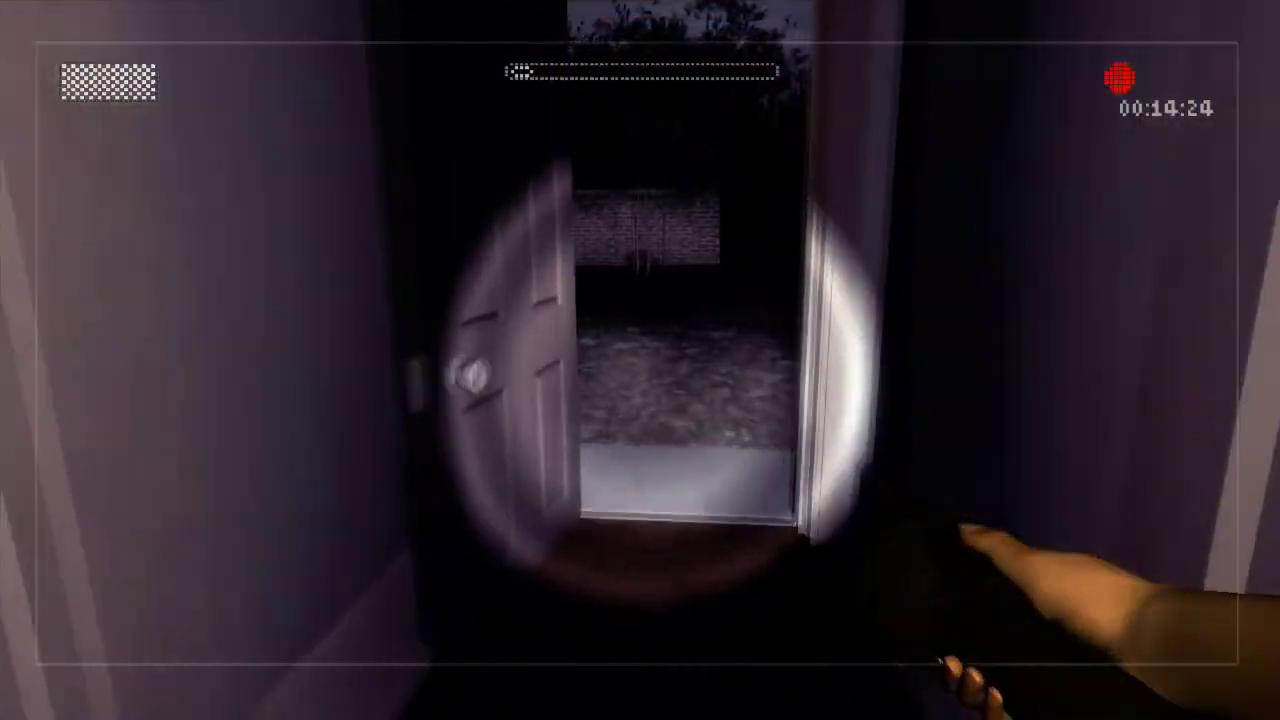
key(w)
key(w)
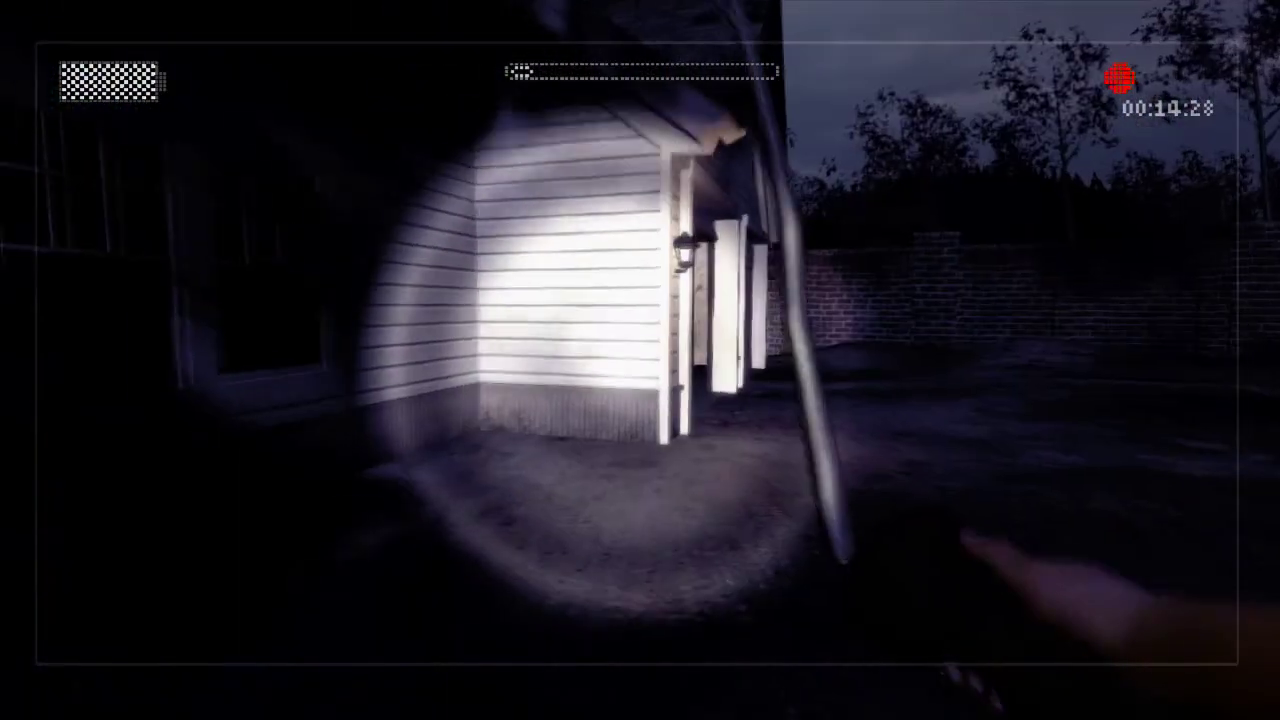
key(w)
key(w)
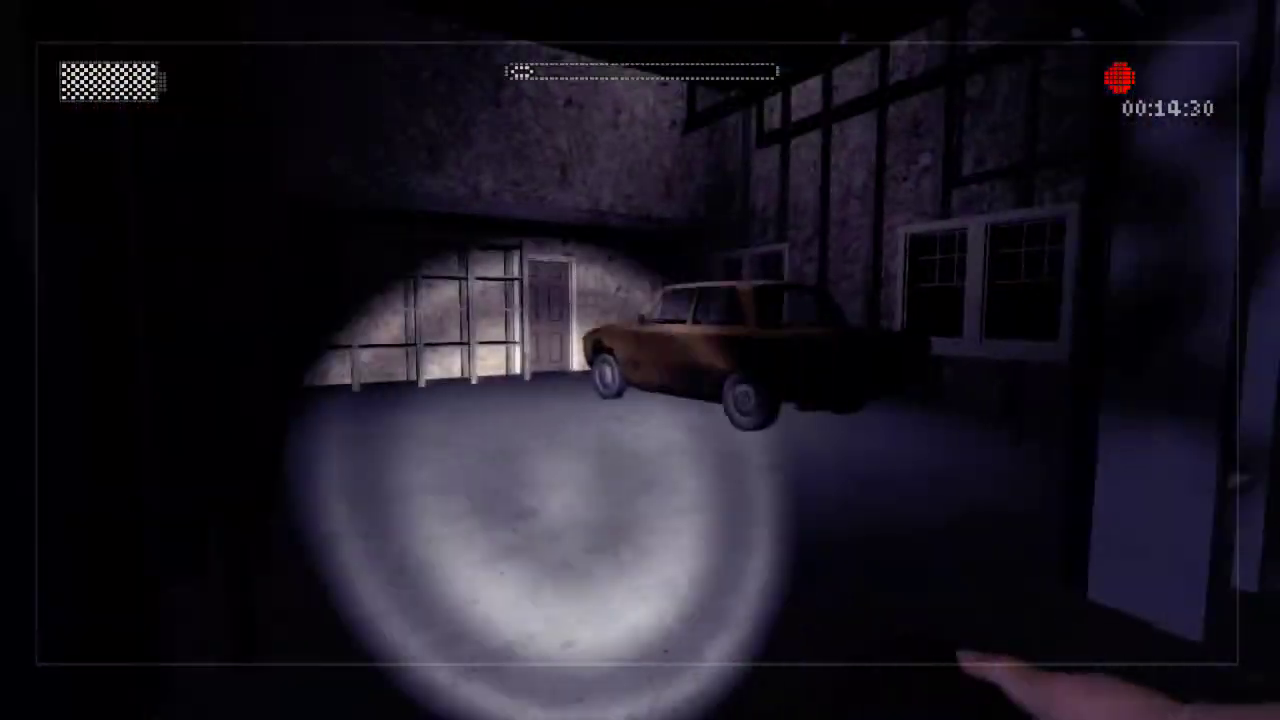
key(w)
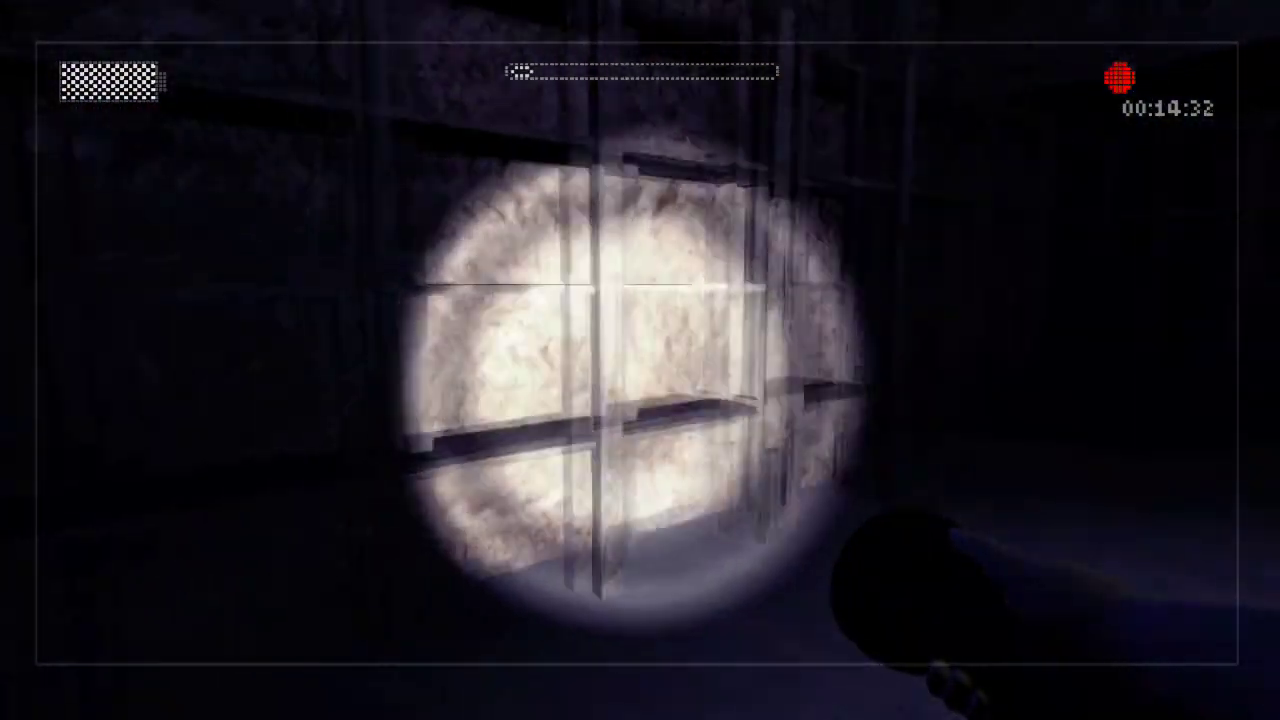
key(w)
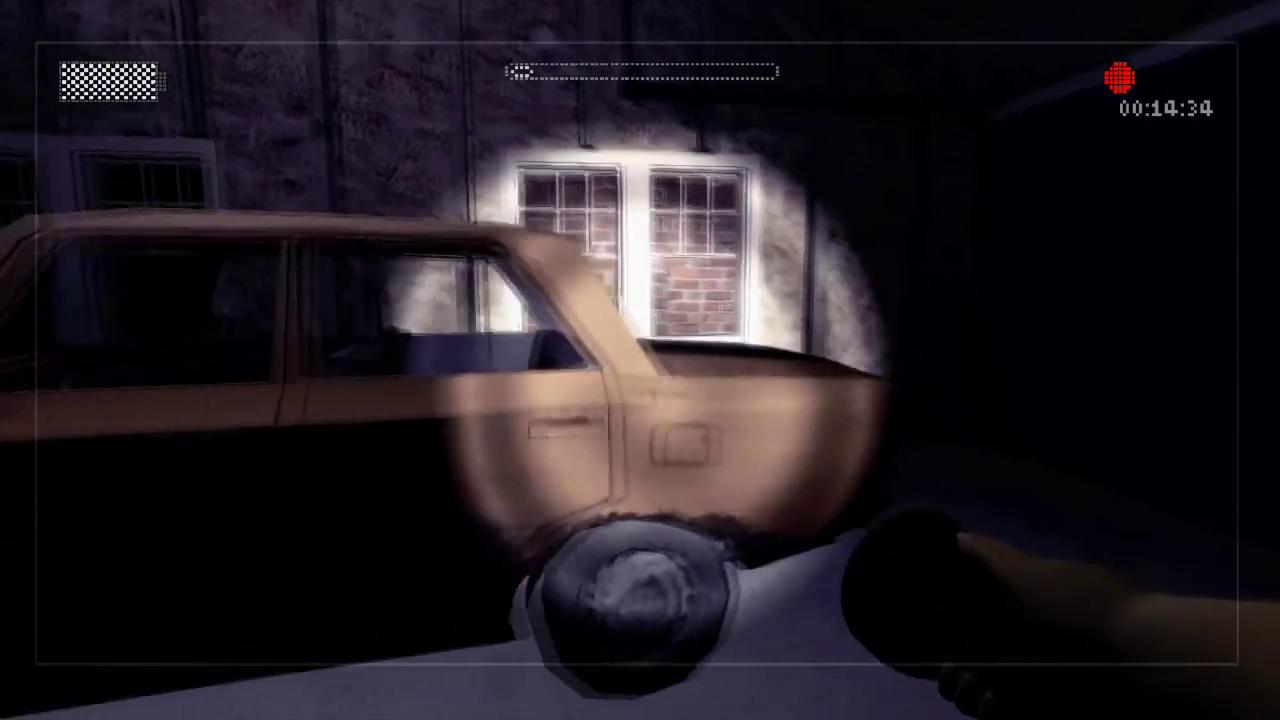
key(w)
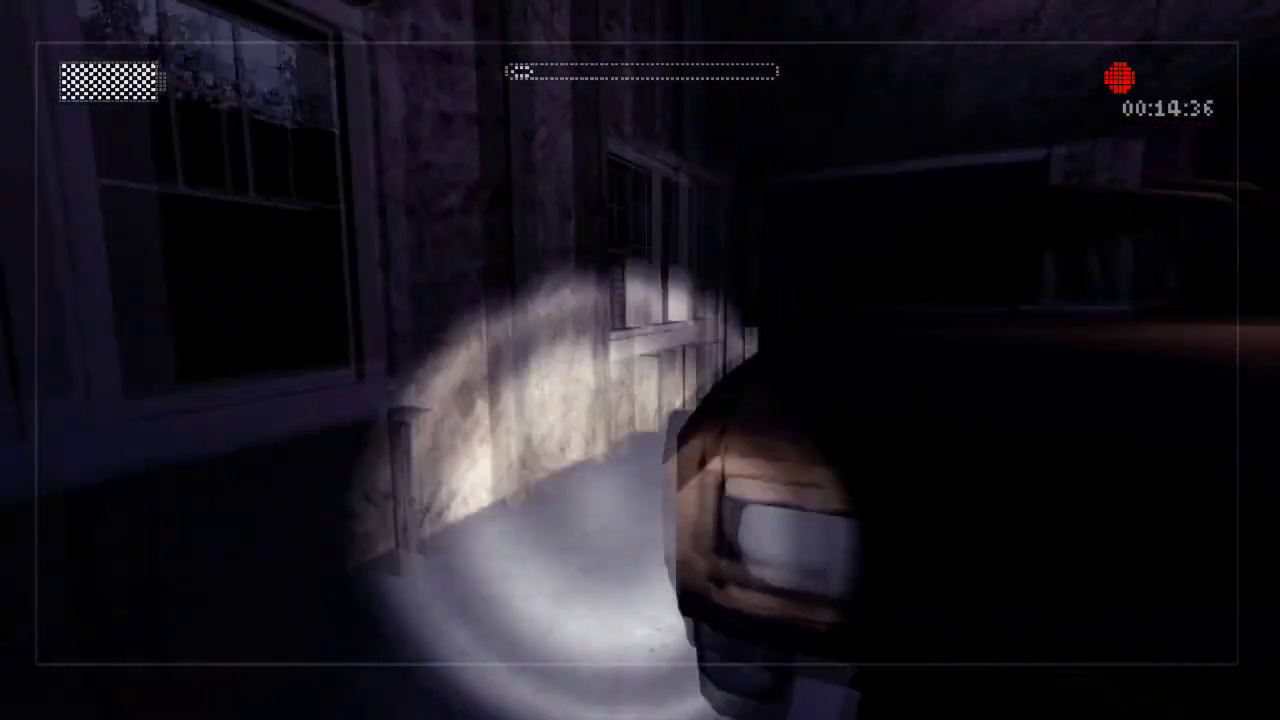
key(w)
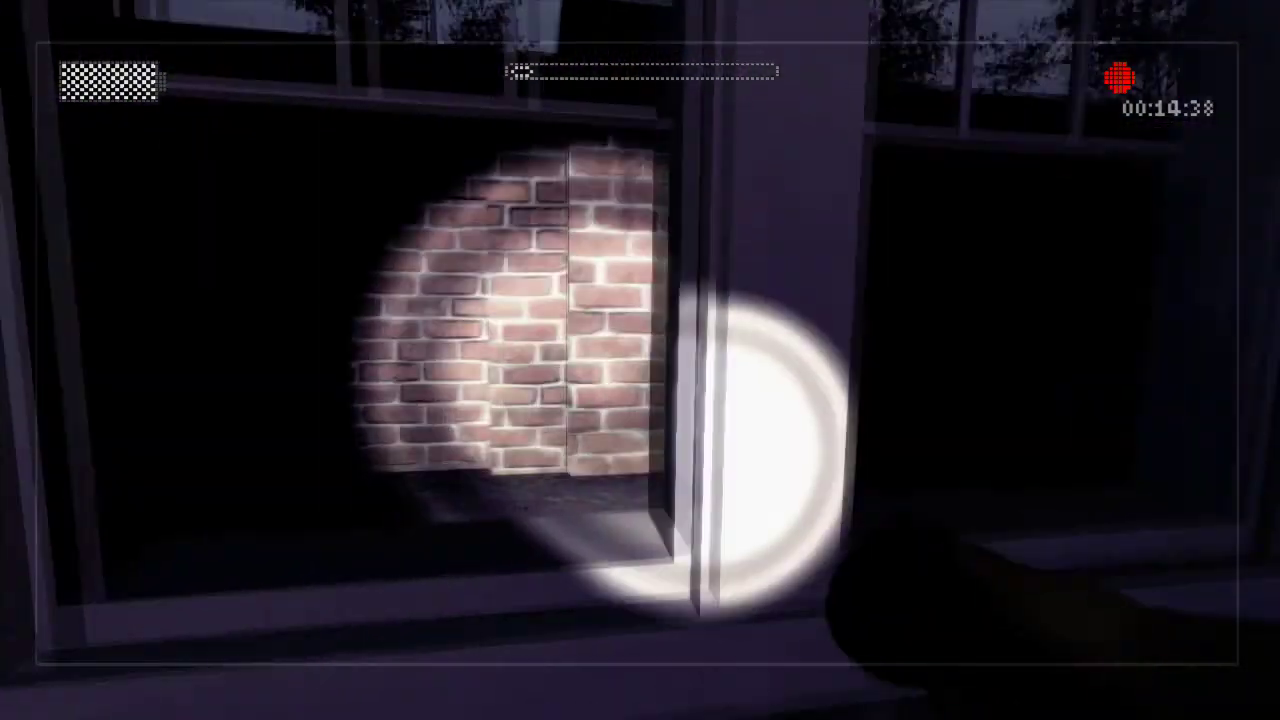
key(w)
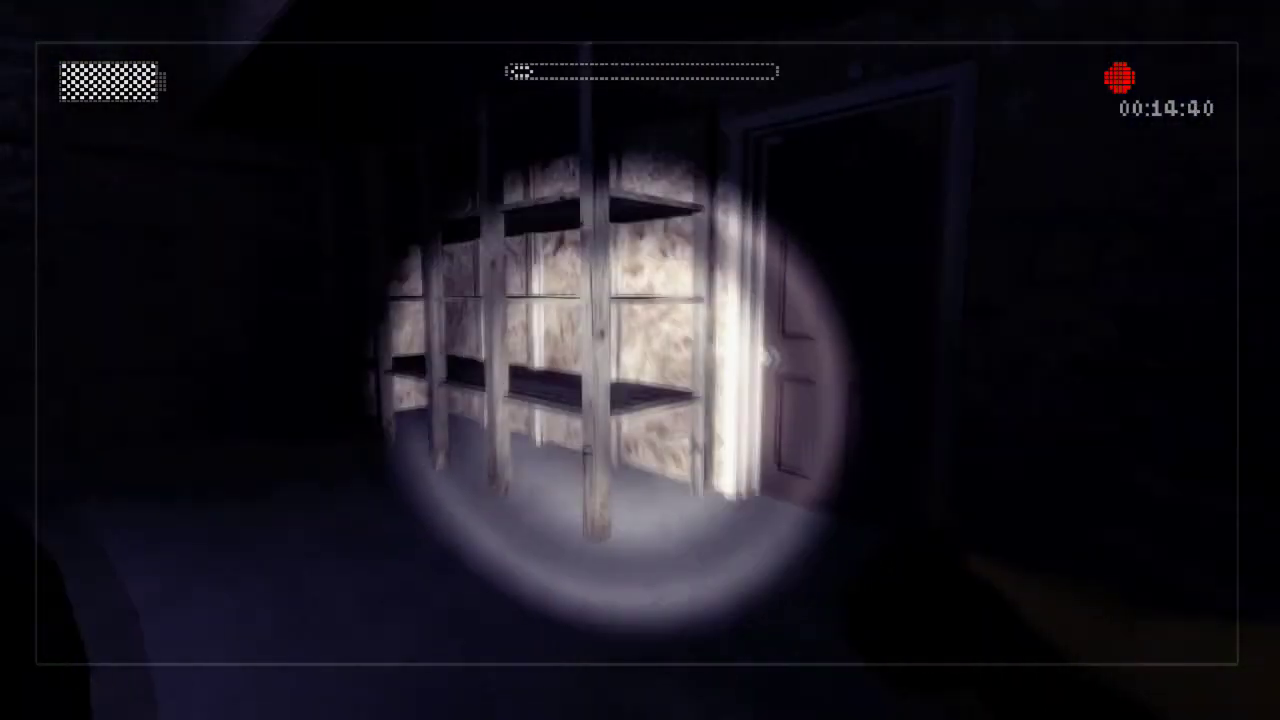
key(w)
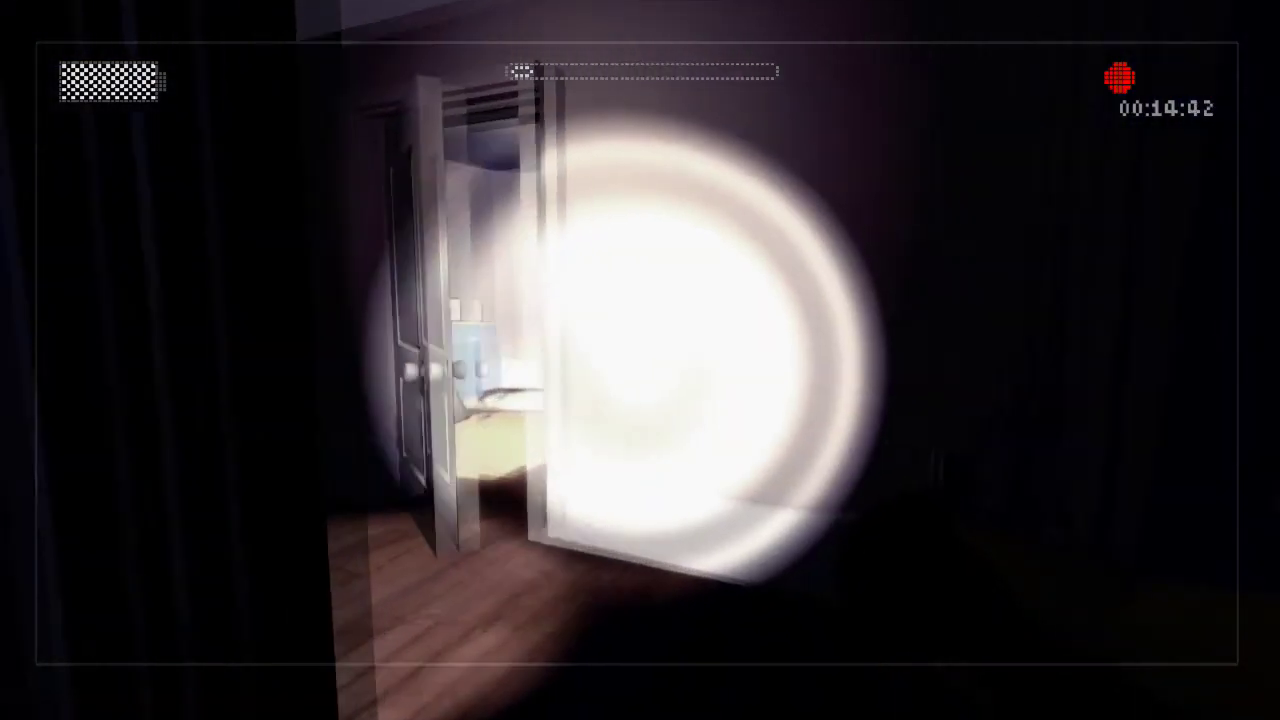
key(w)
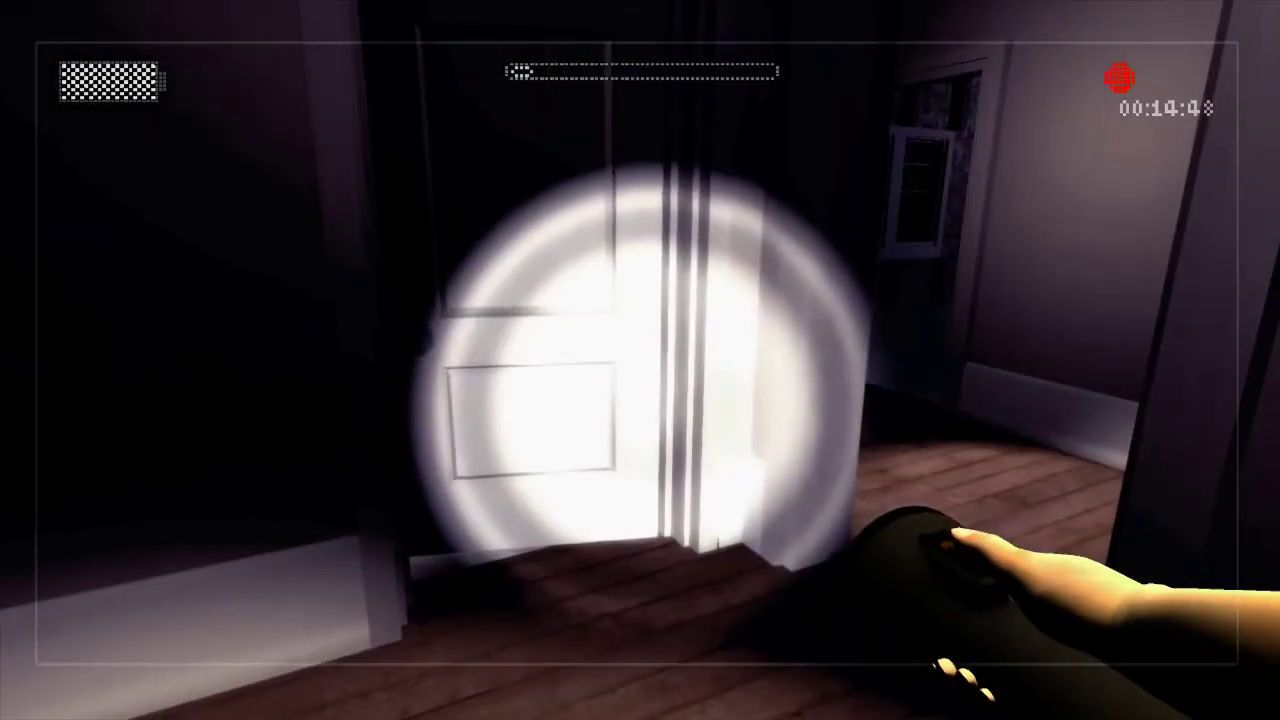
key(w)
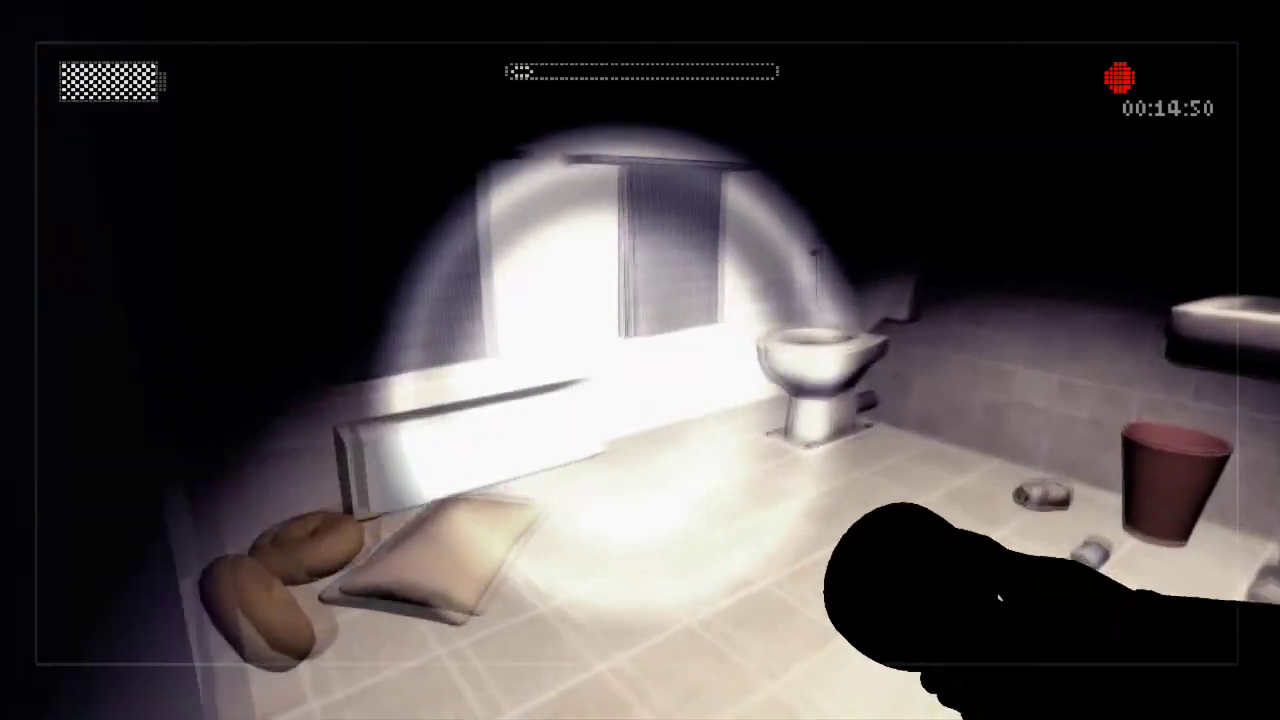
key(w)
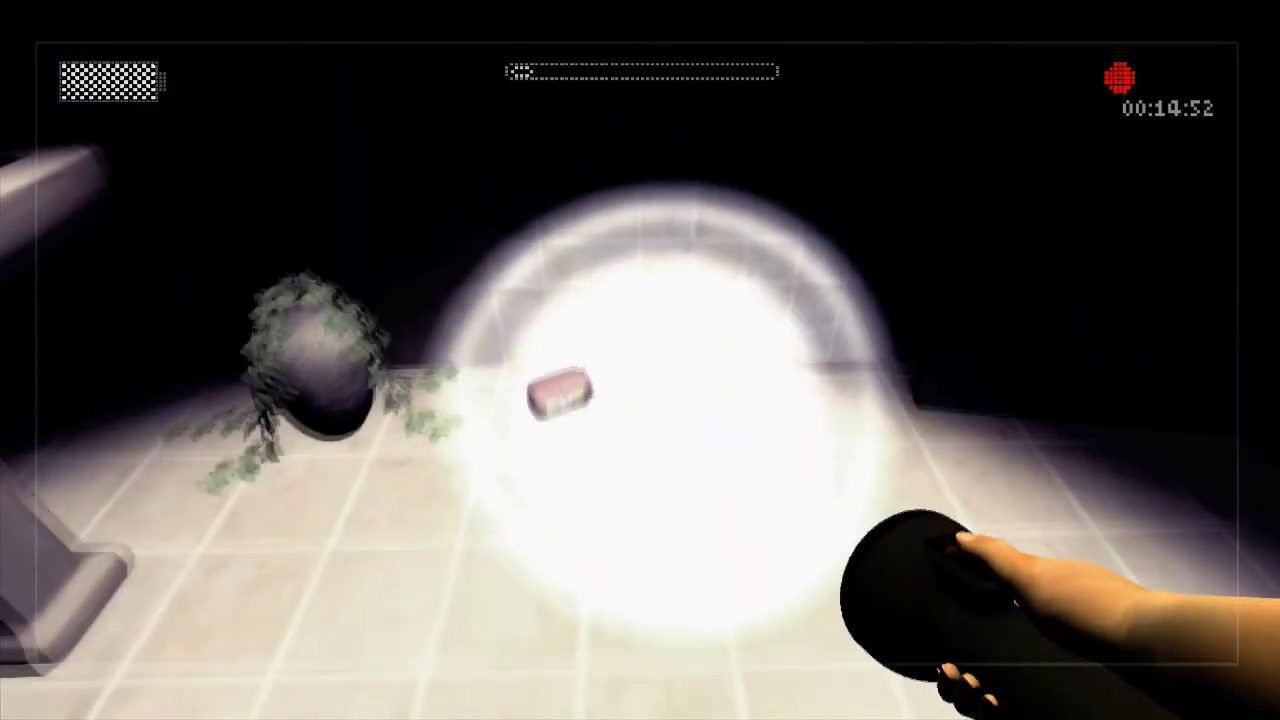
key(w)
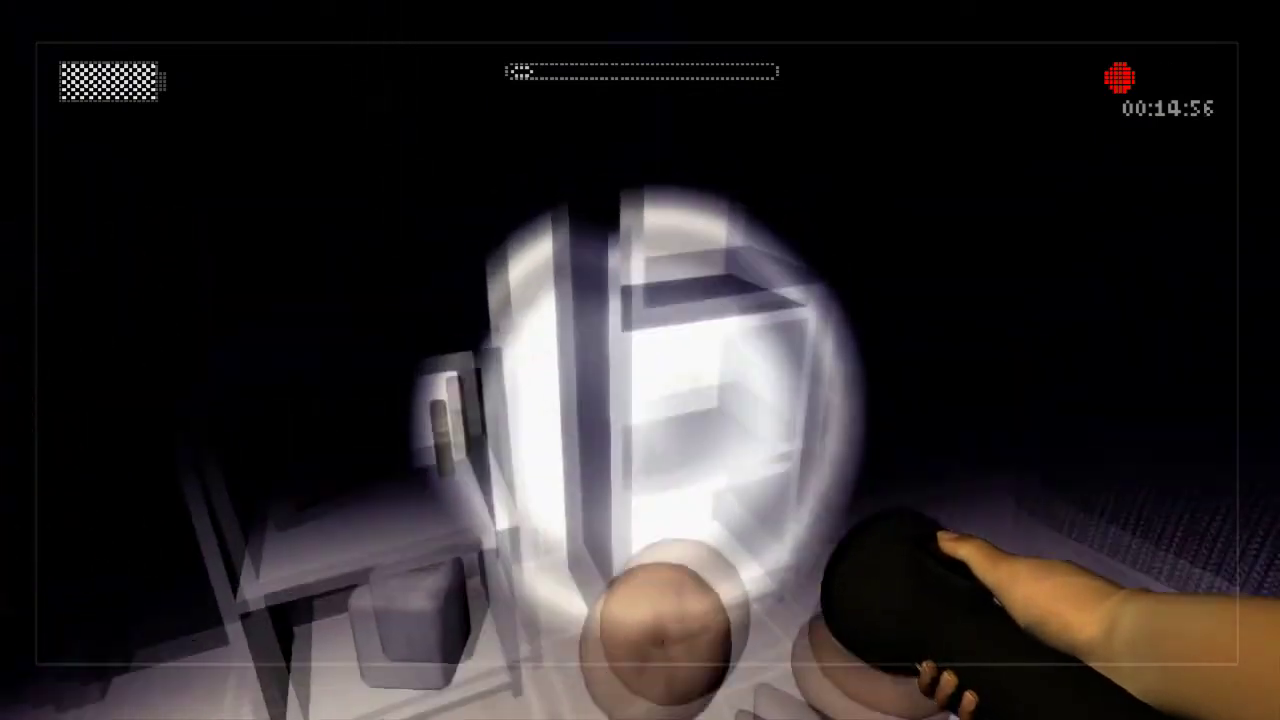
key(w)
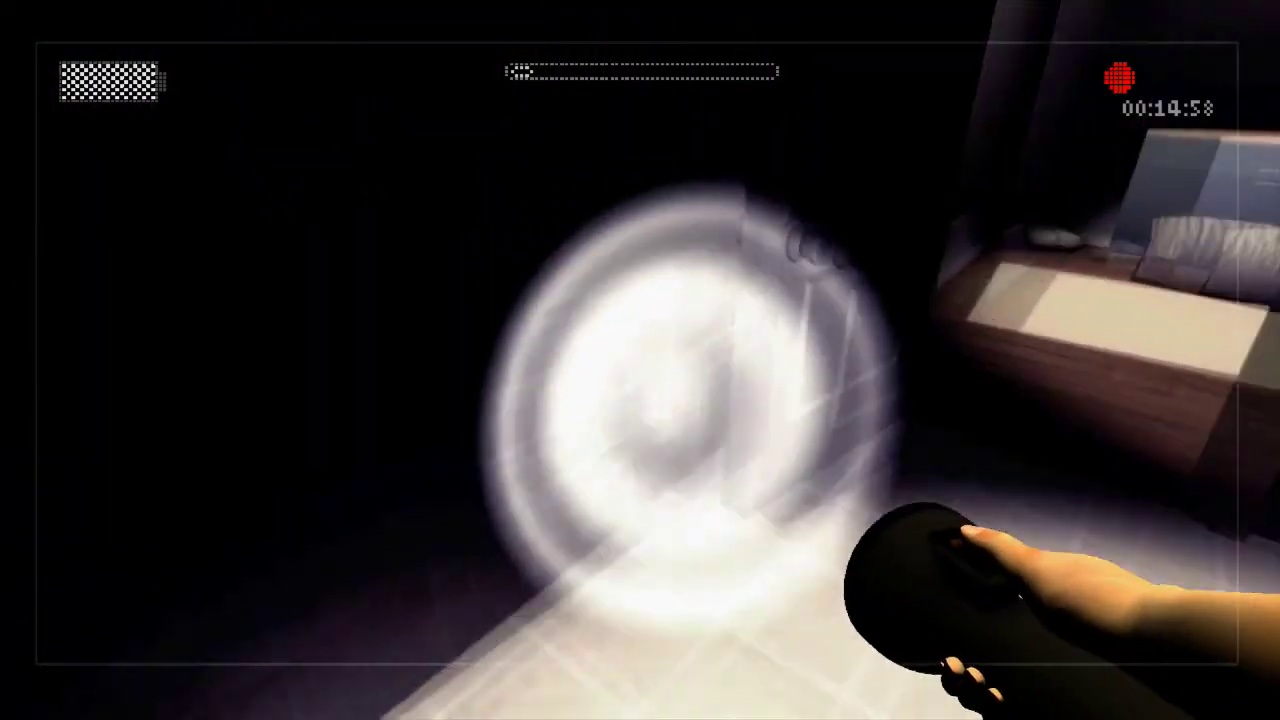
key(w)
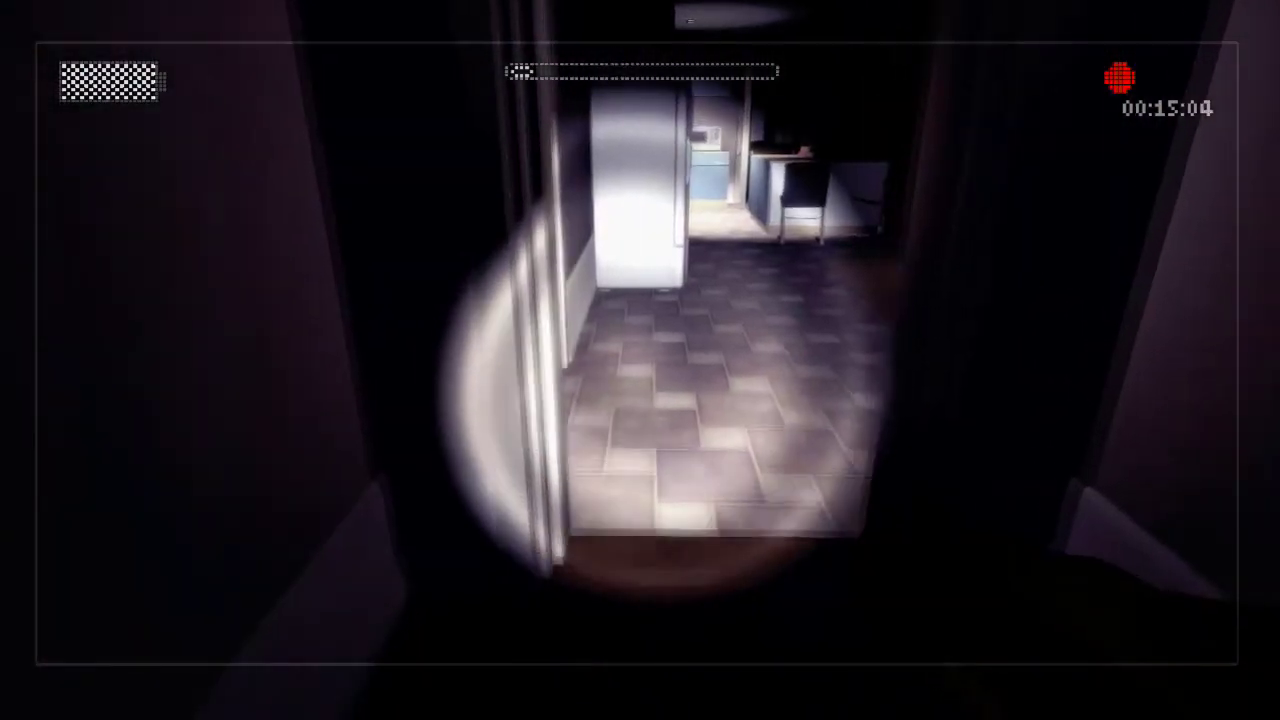
key(w)
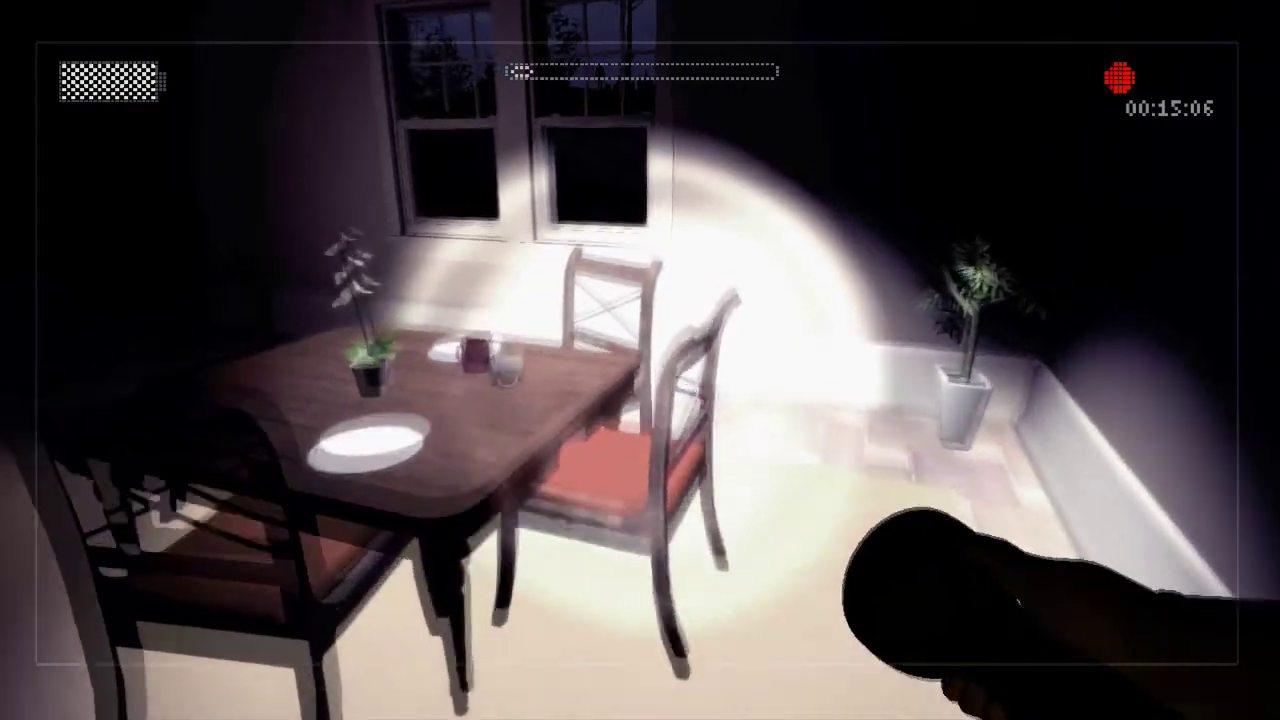
key(w)
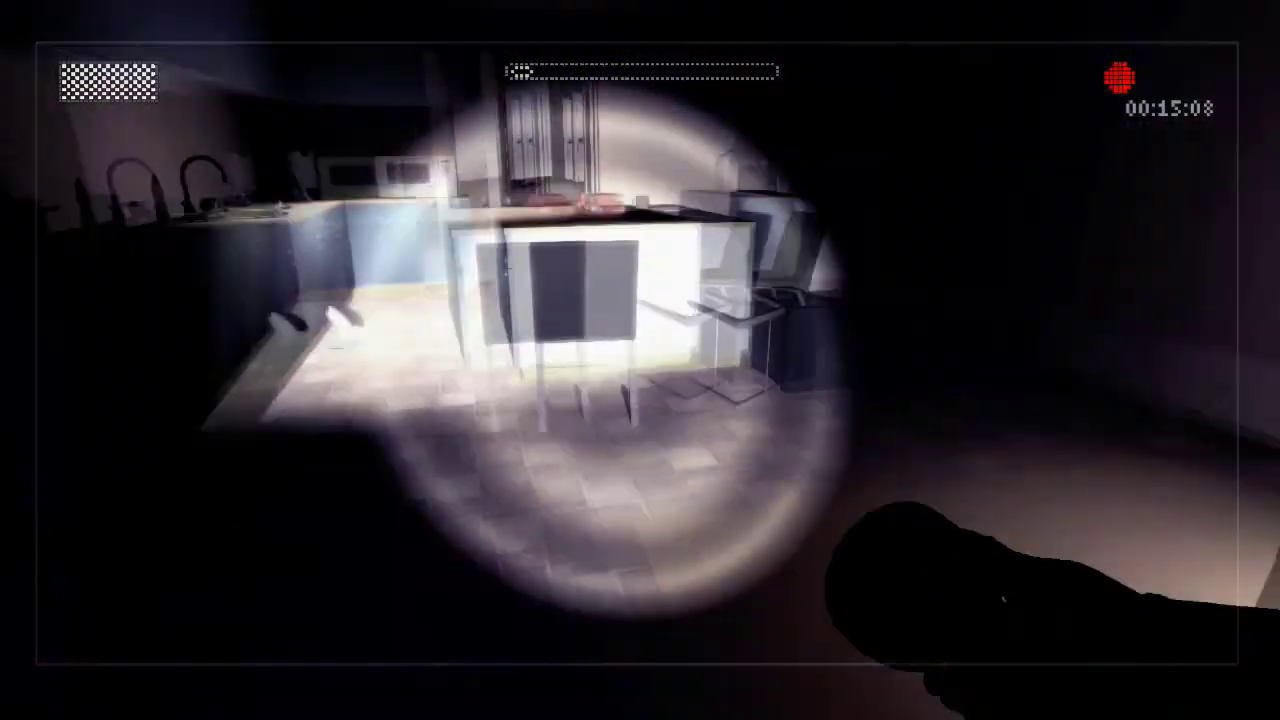
key(w)
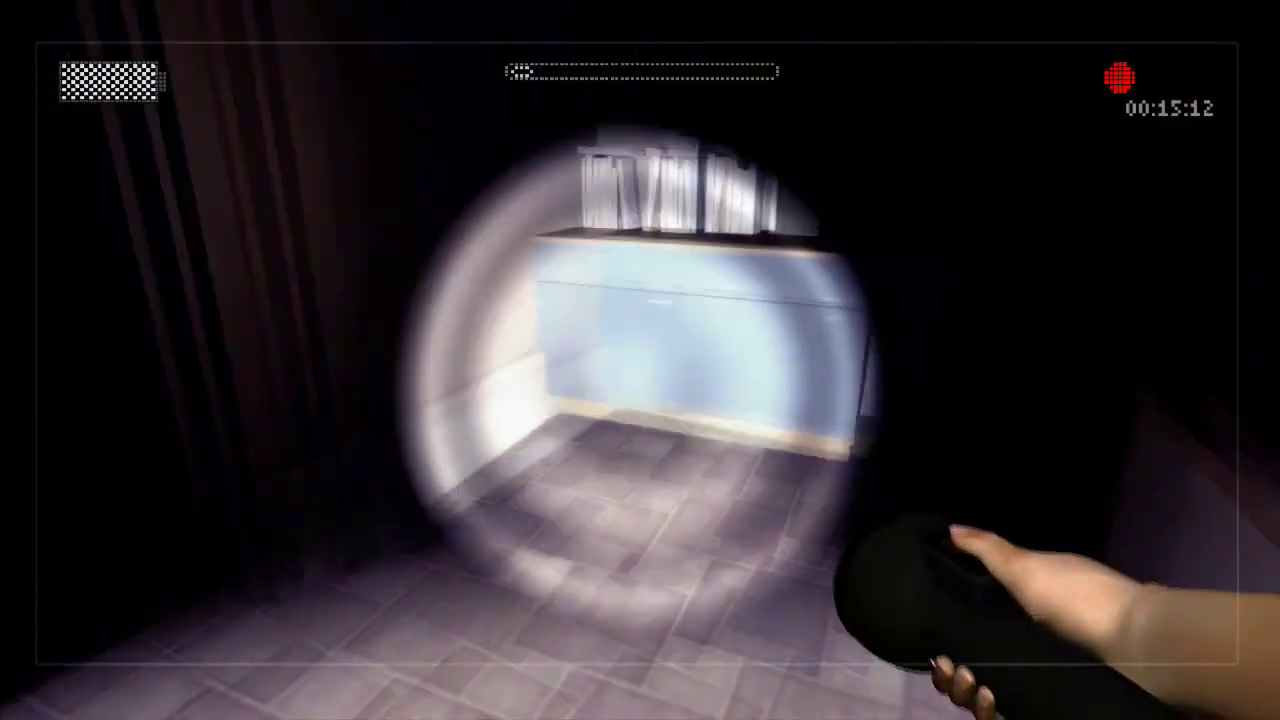
key(w)
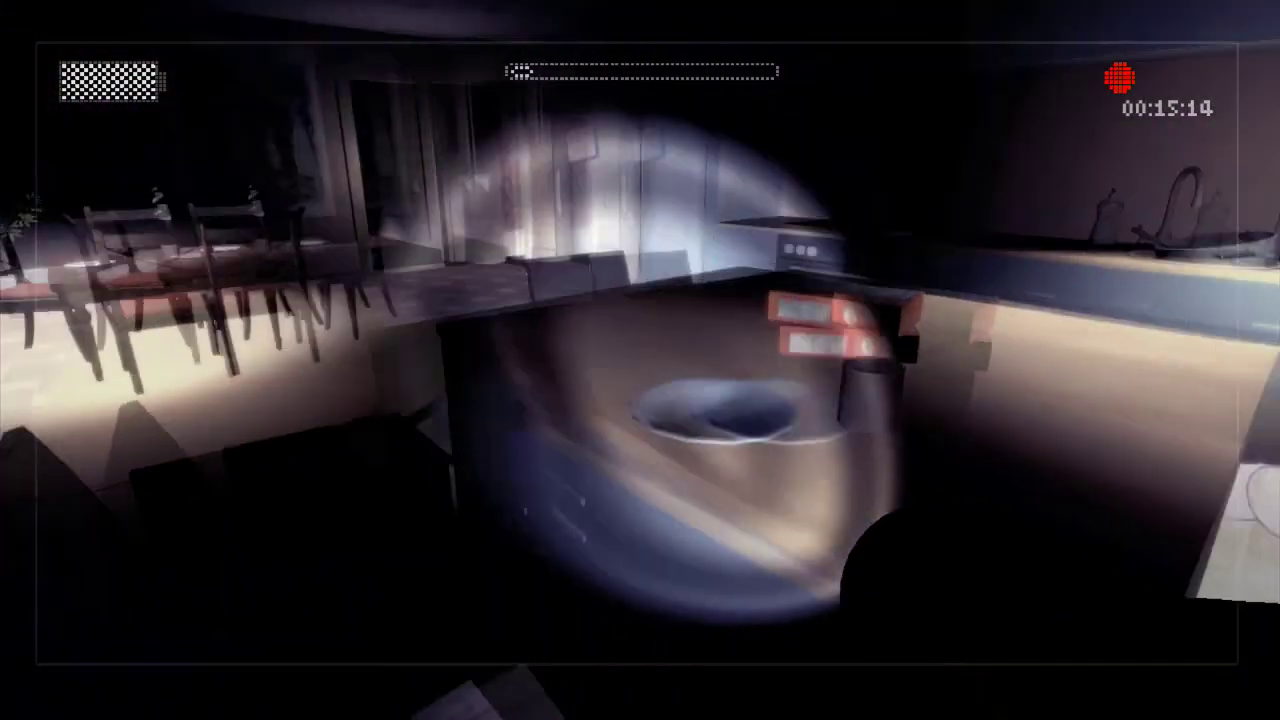
key(w)
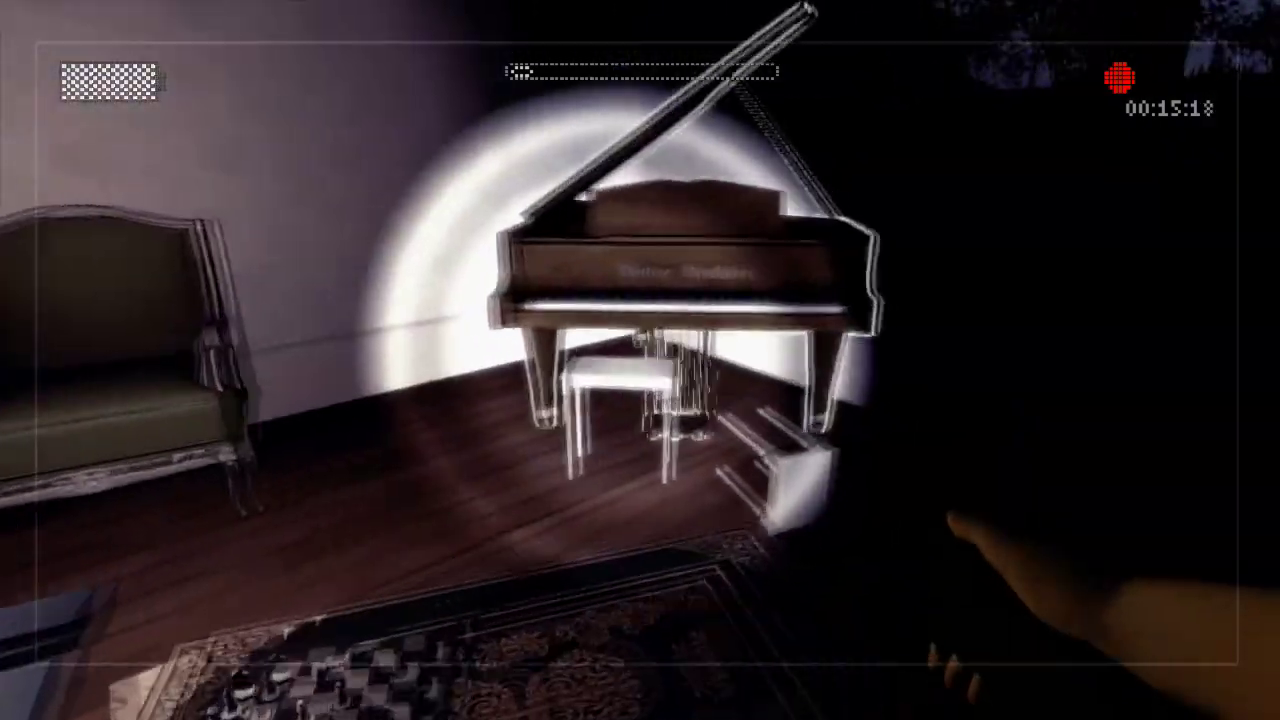
key(w)
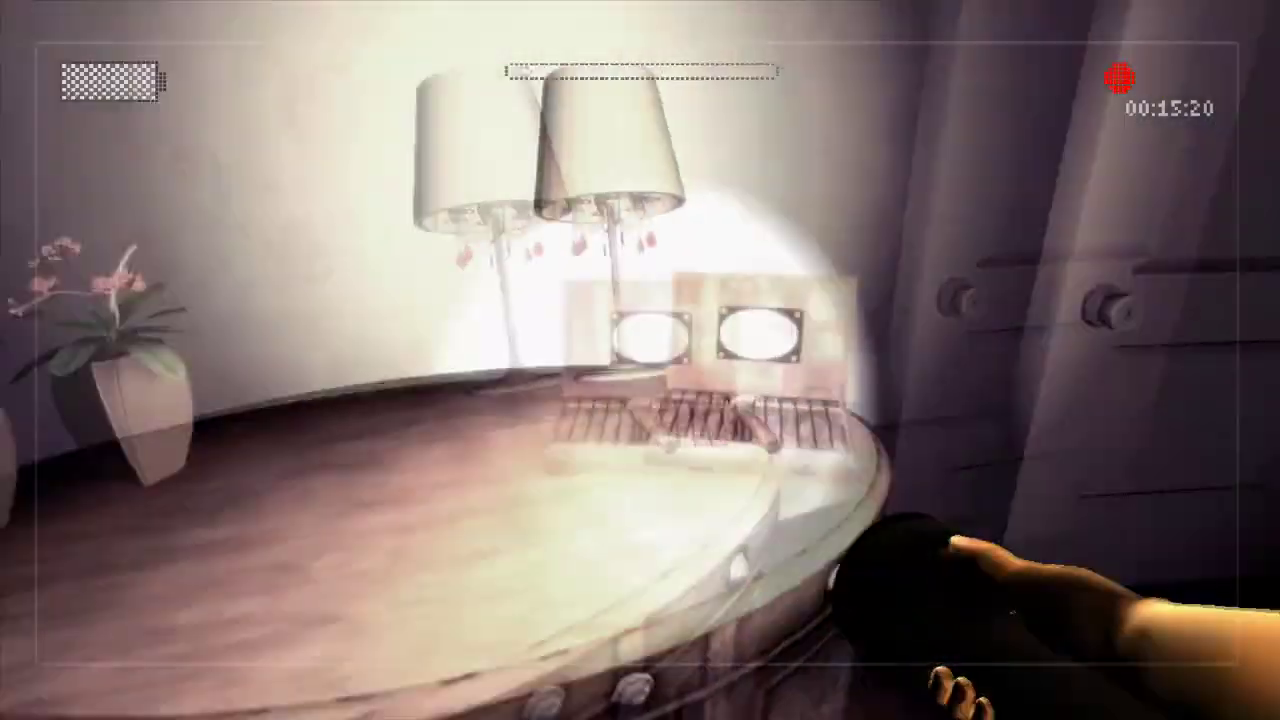
key(w)
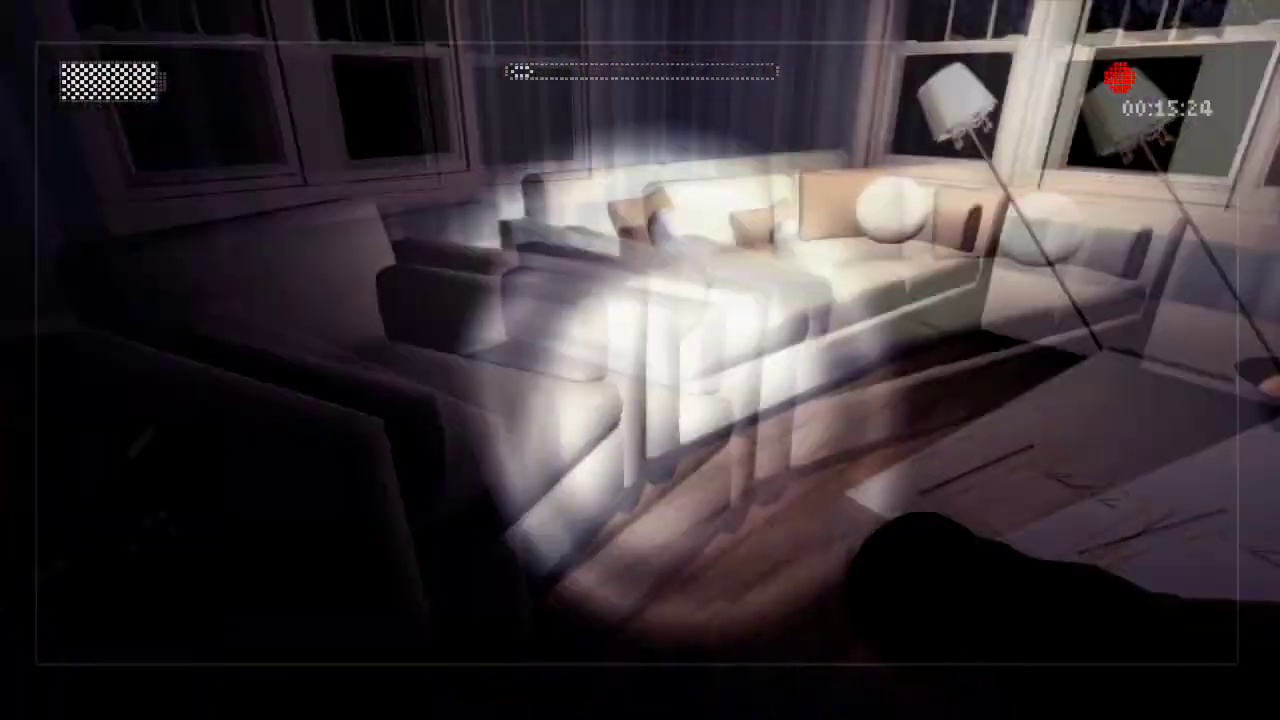
key(e)
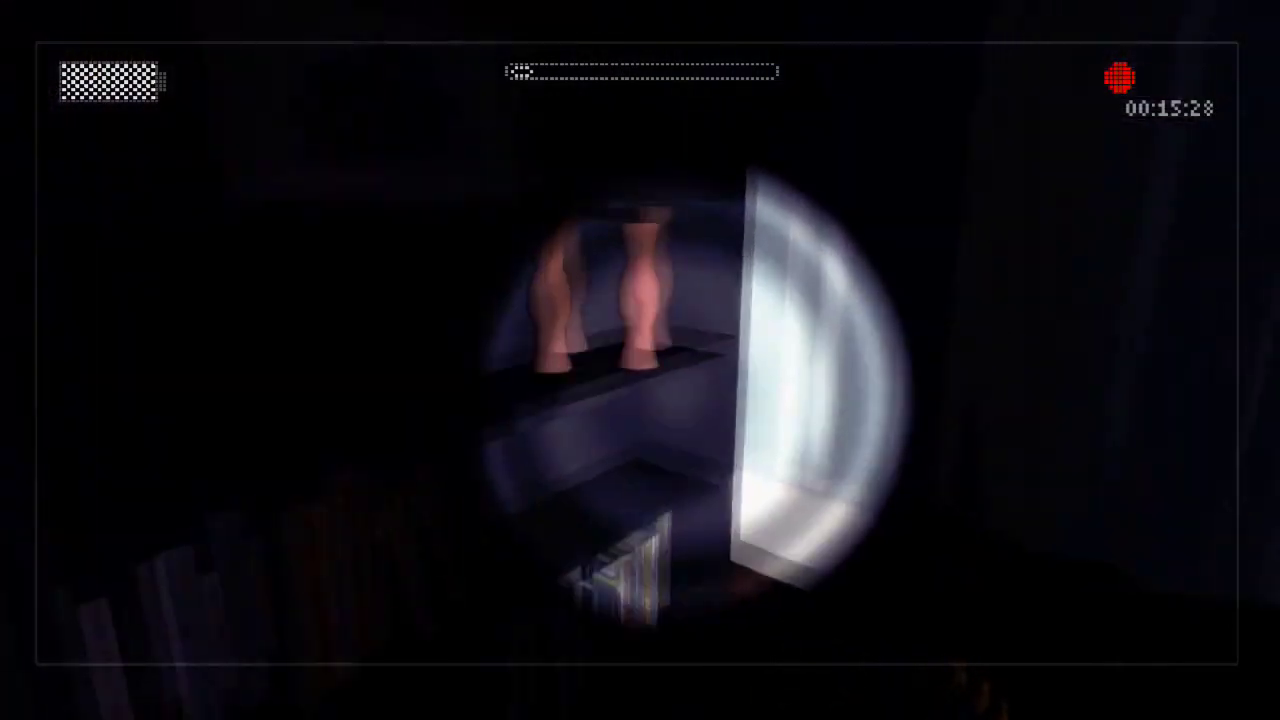
key(w)
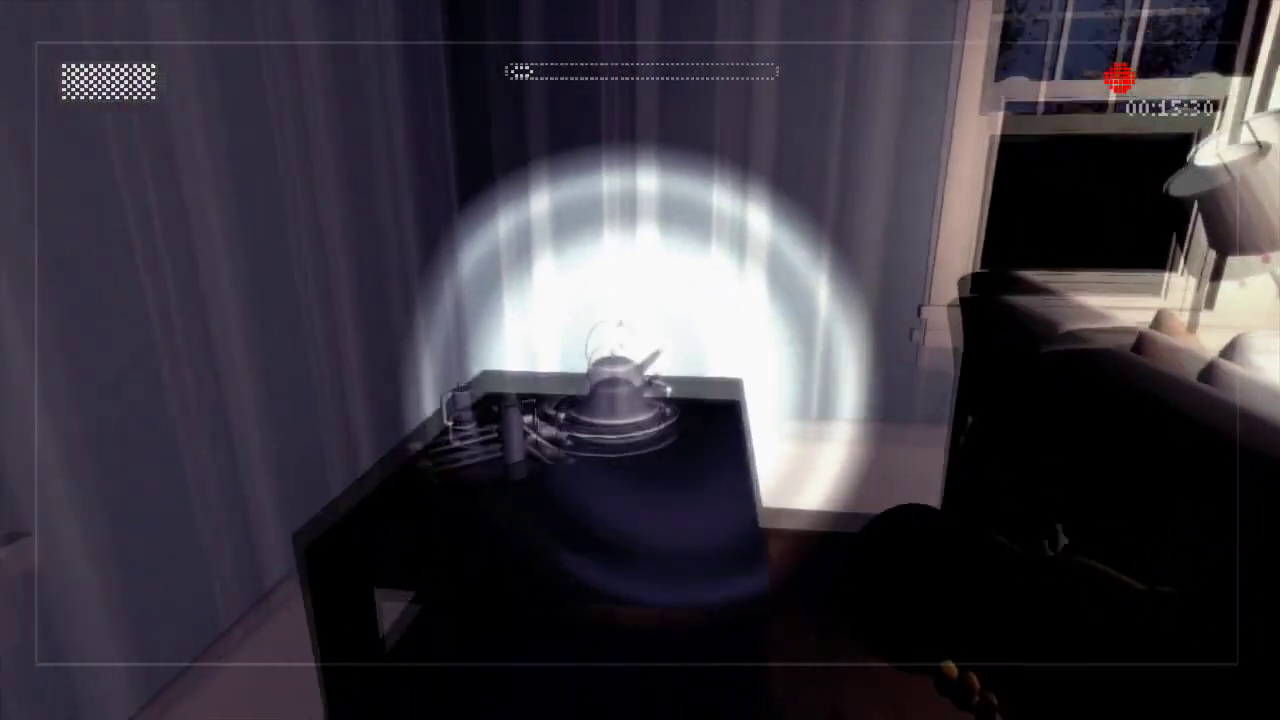
key(w)
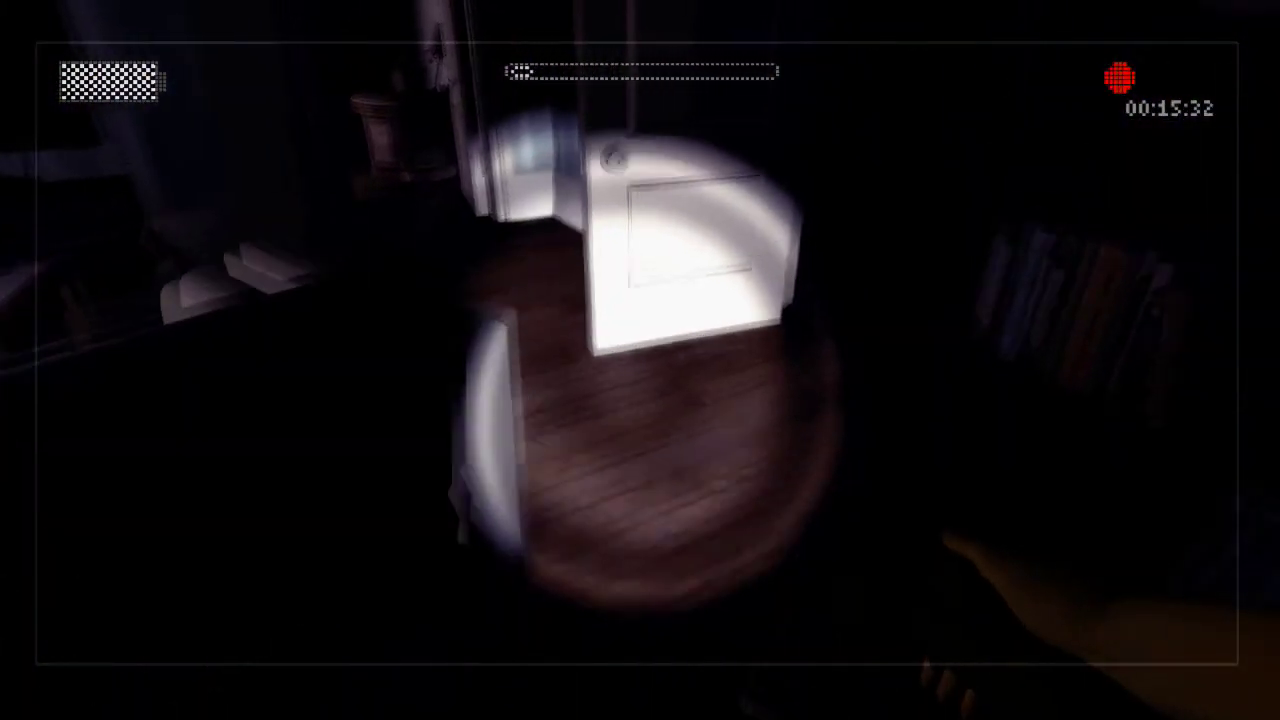
key(w)
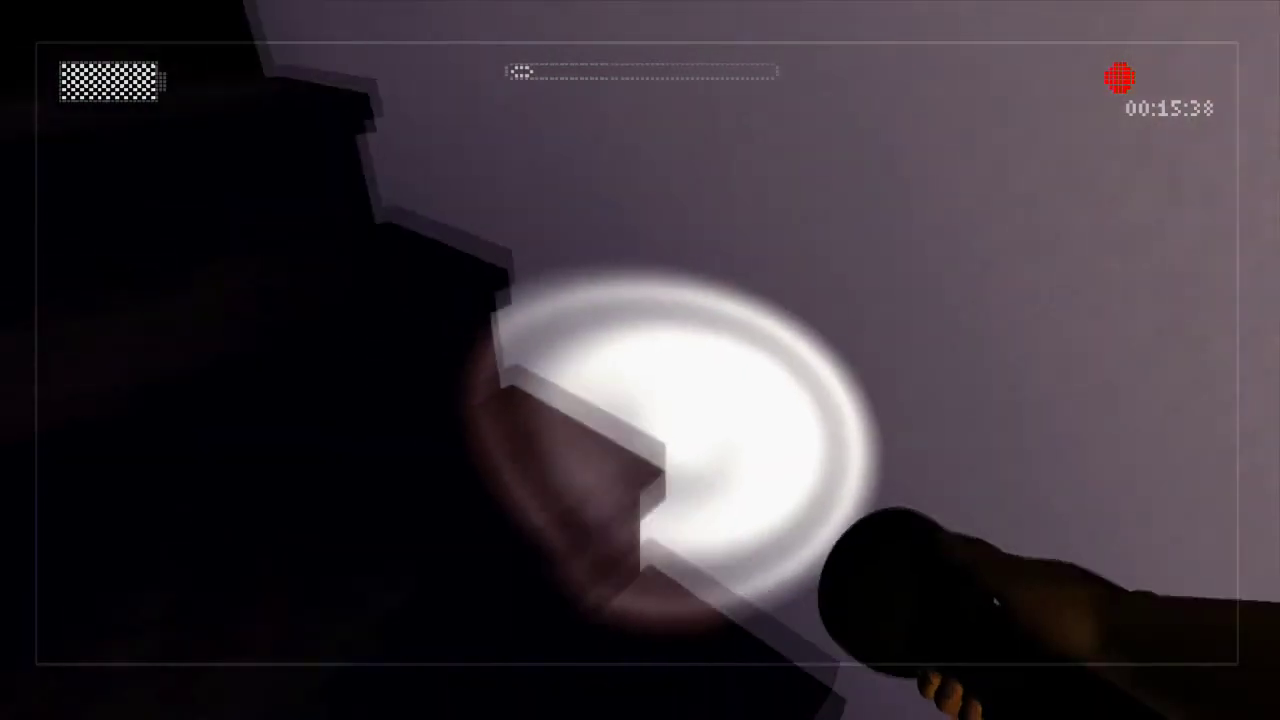
key(w)
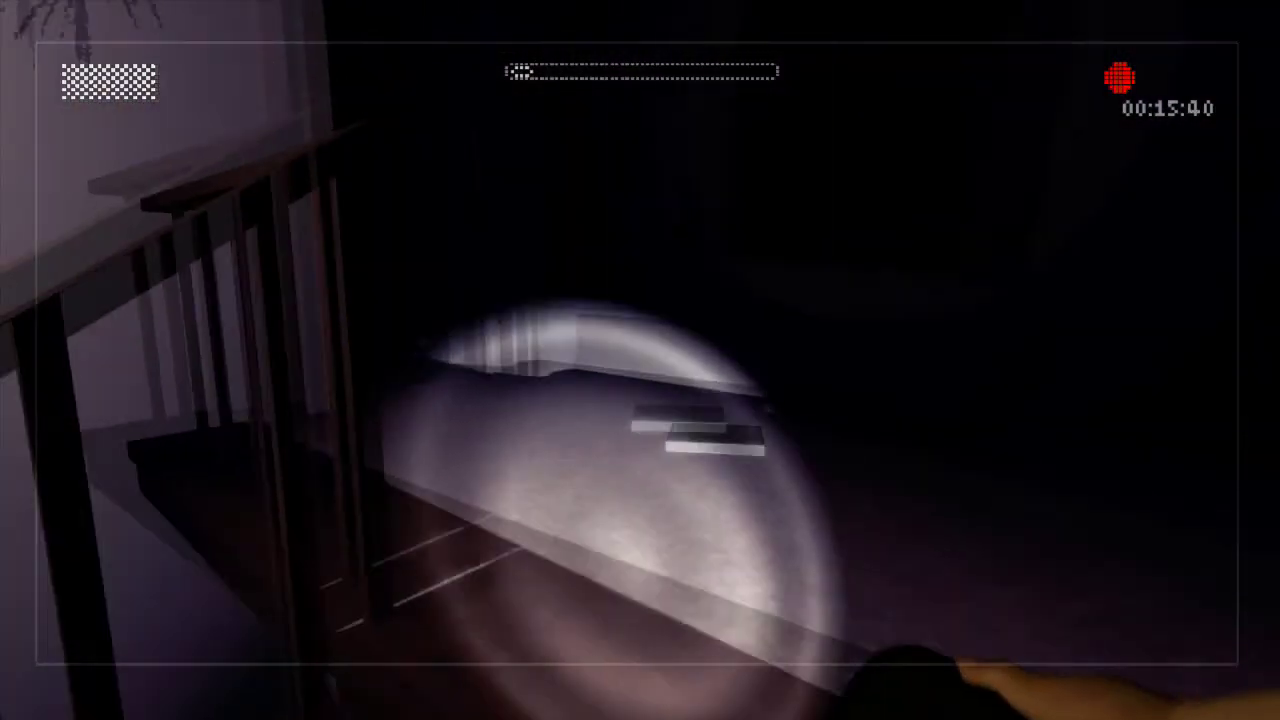
key(w)
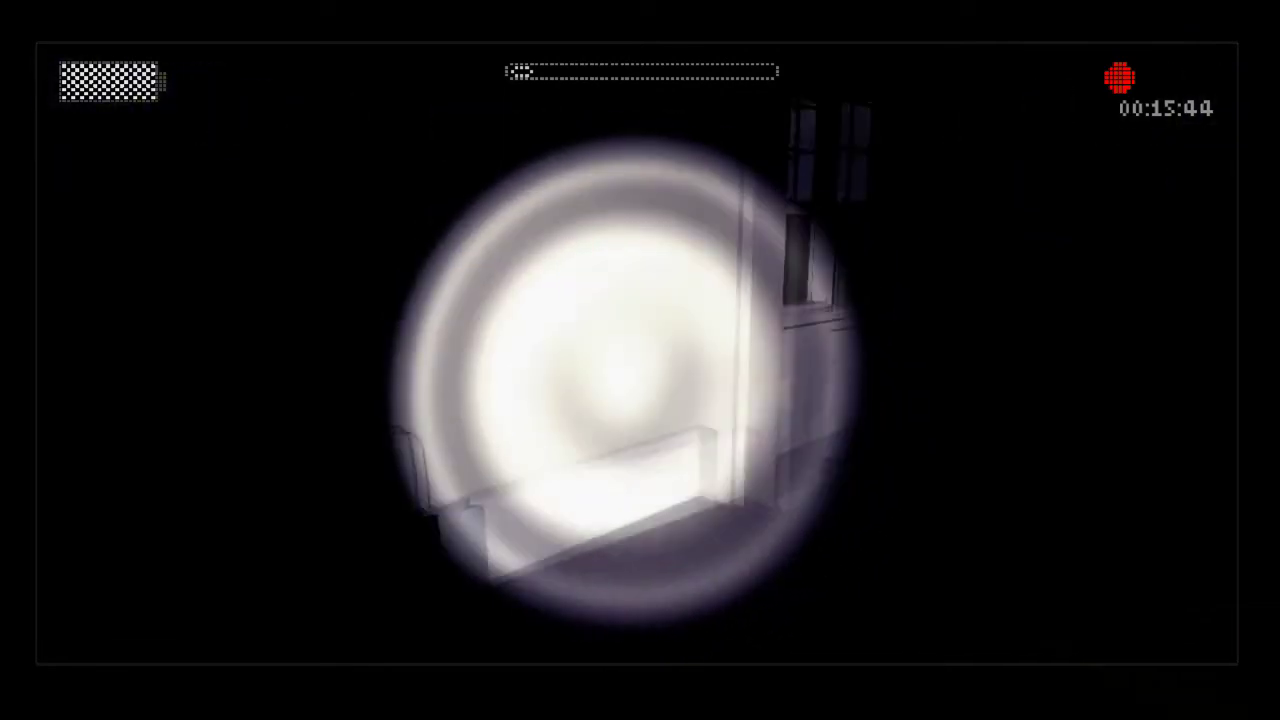
key(w)
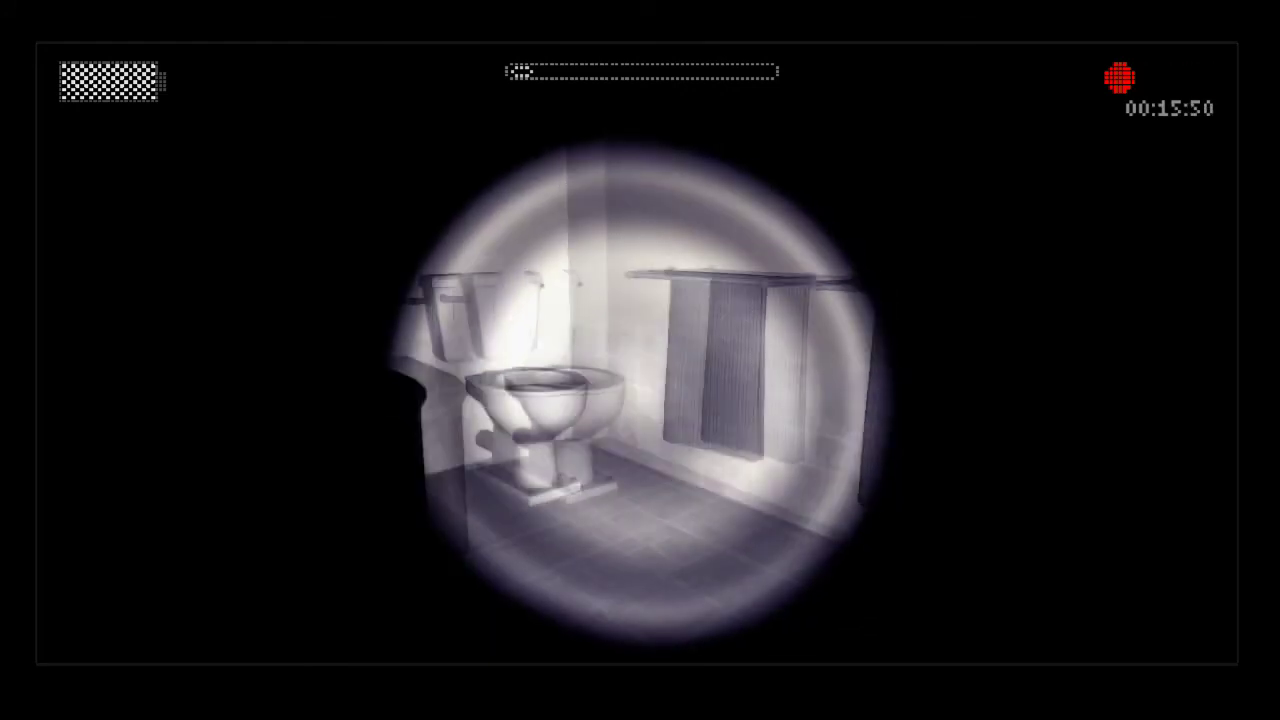
key(w)
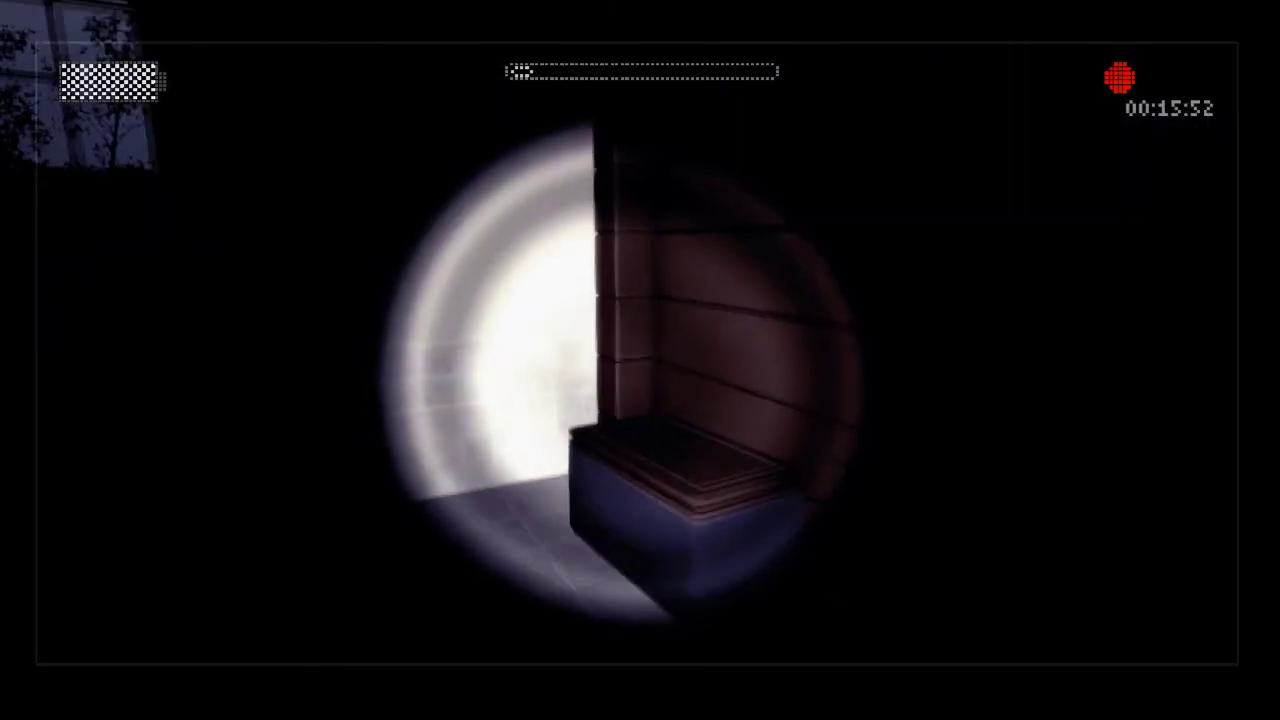
key(w)
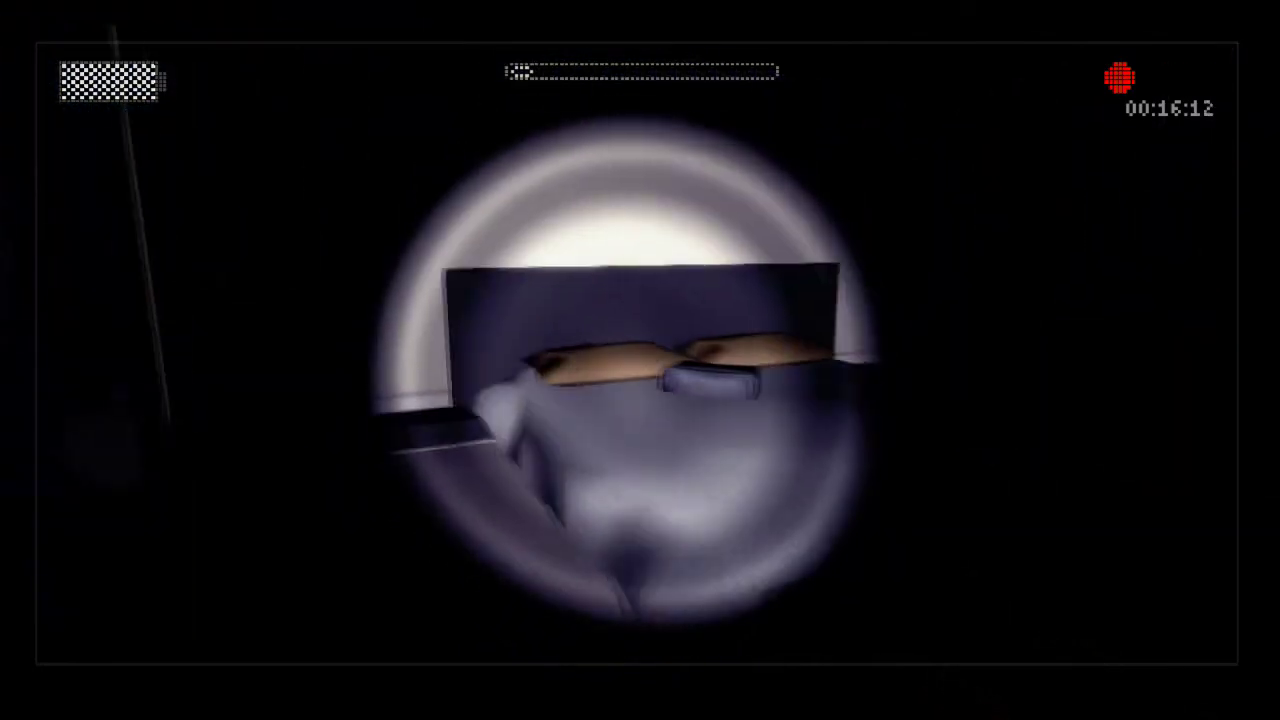
key(w)
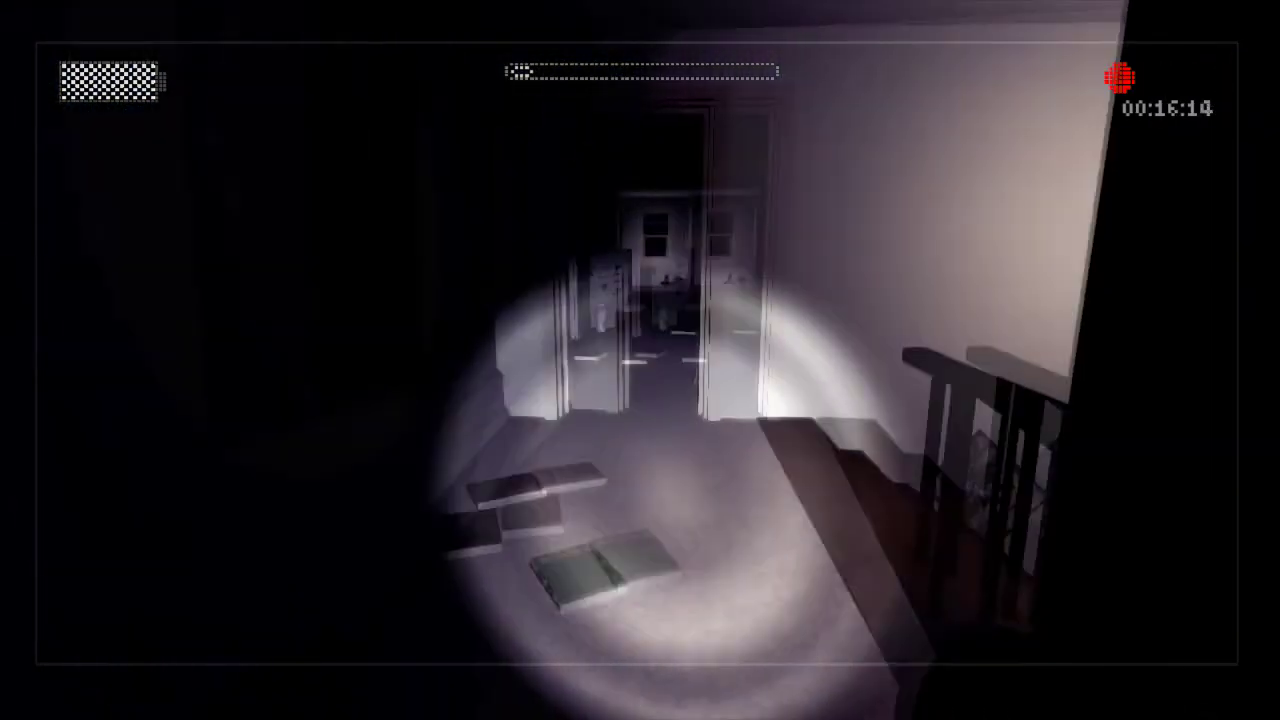
key(w)
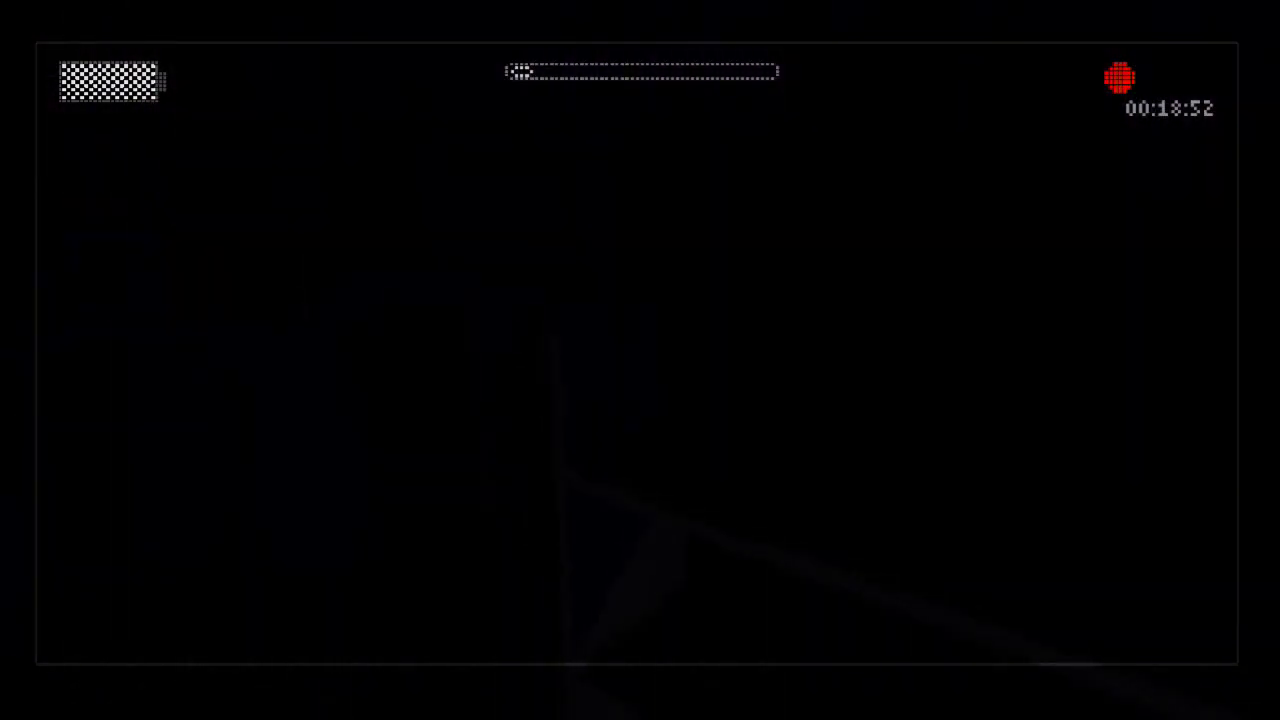
key(w)
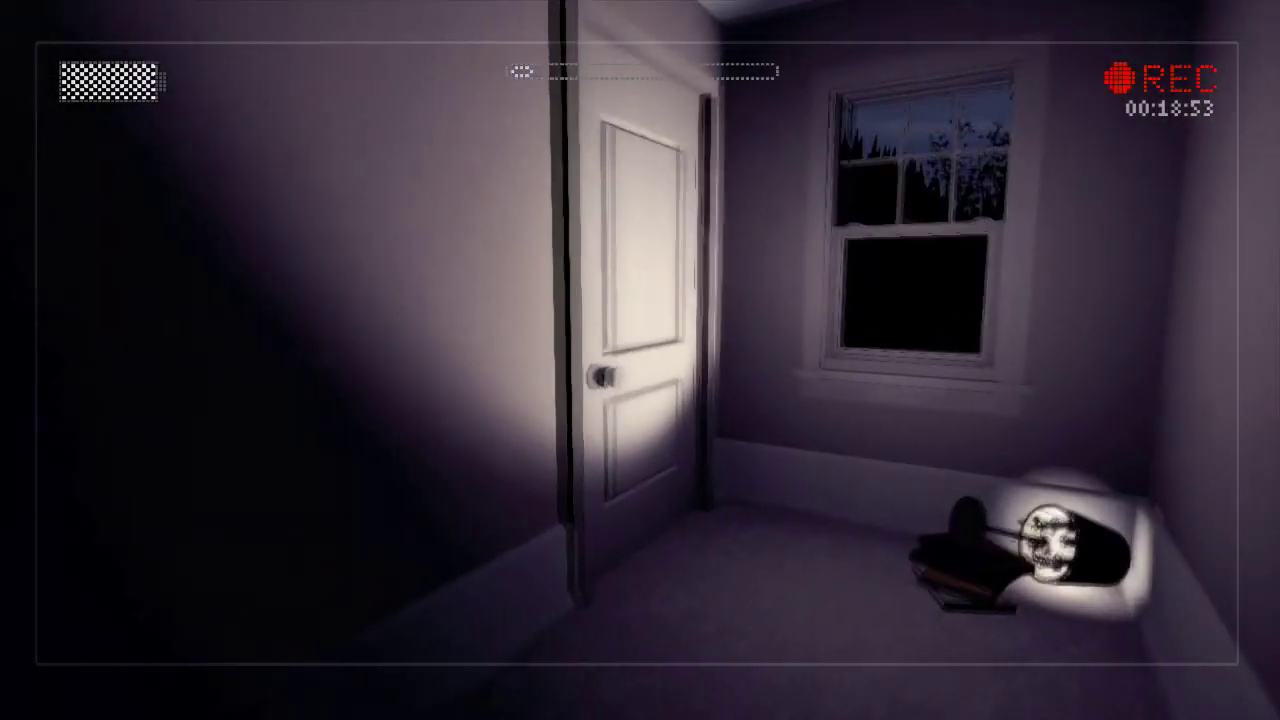
key(e)
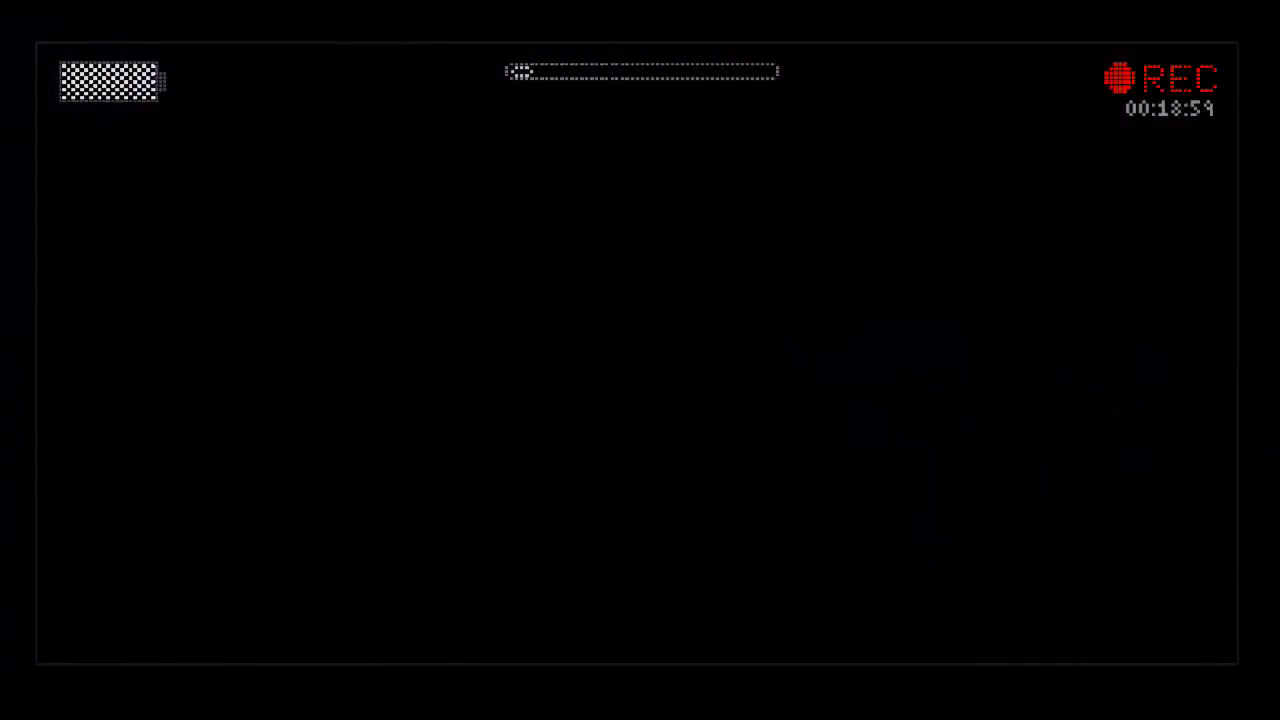
key(w)
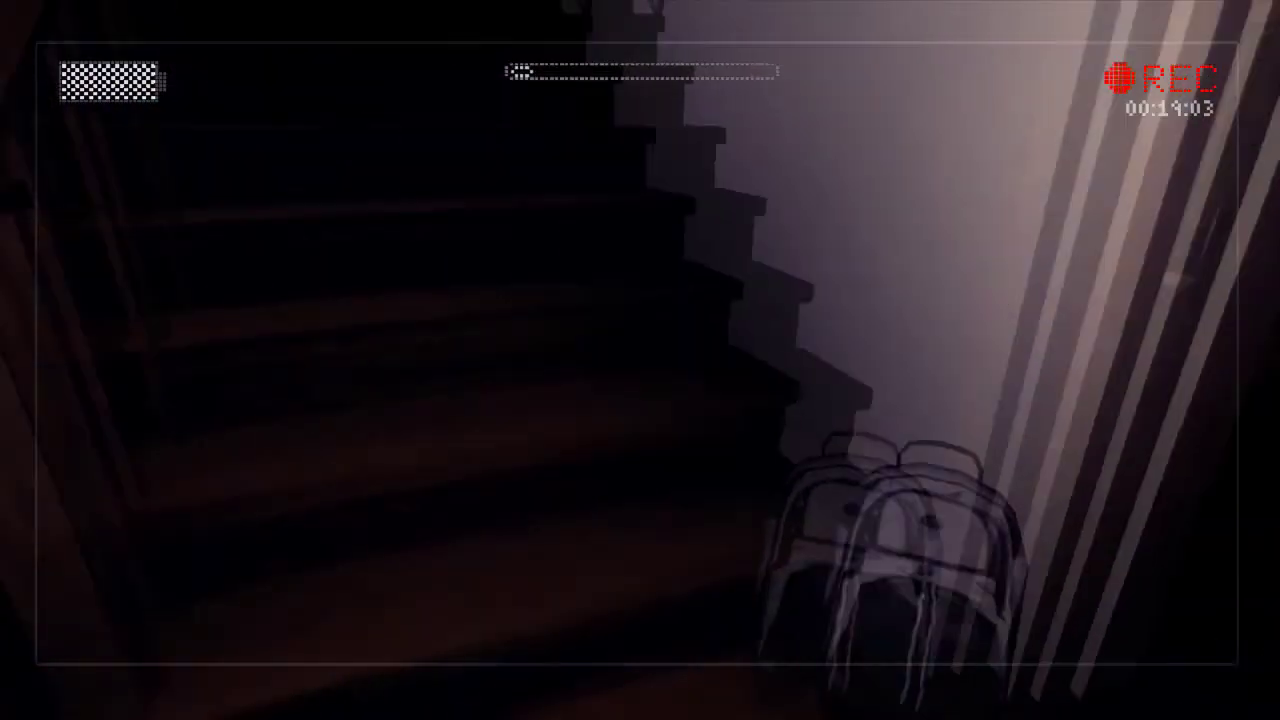
key(w)
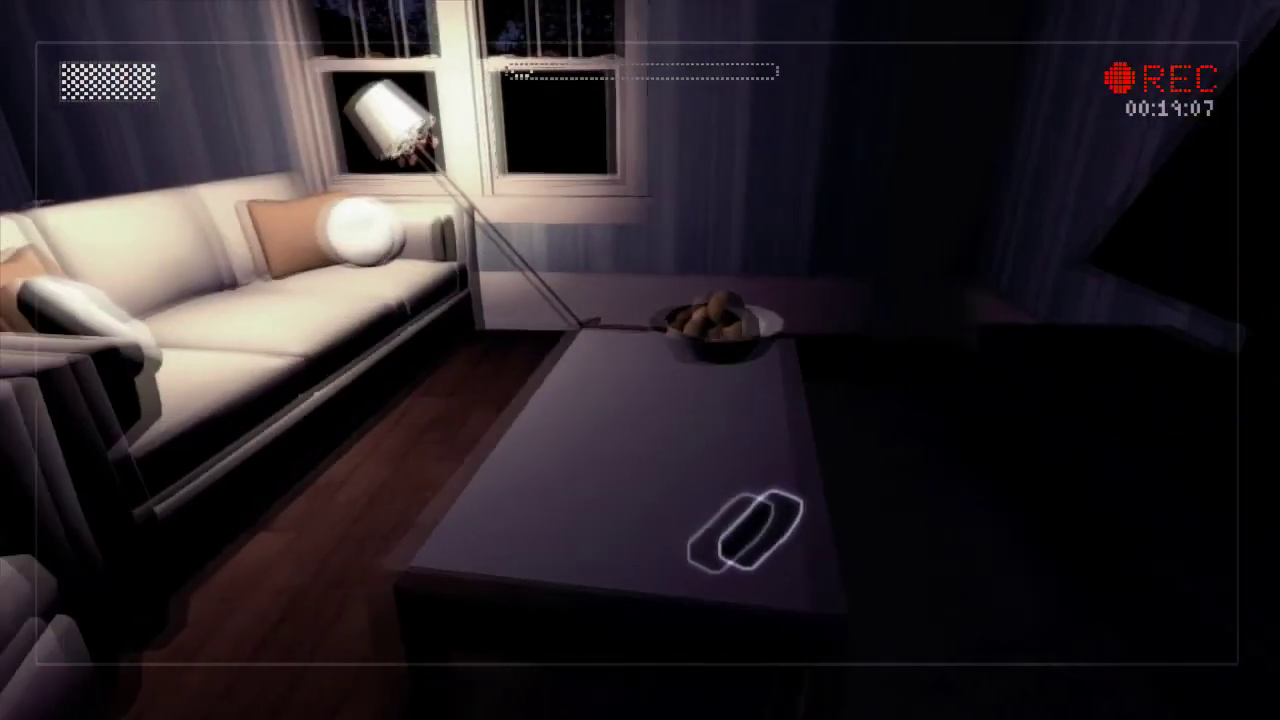
key(w)
key(w)
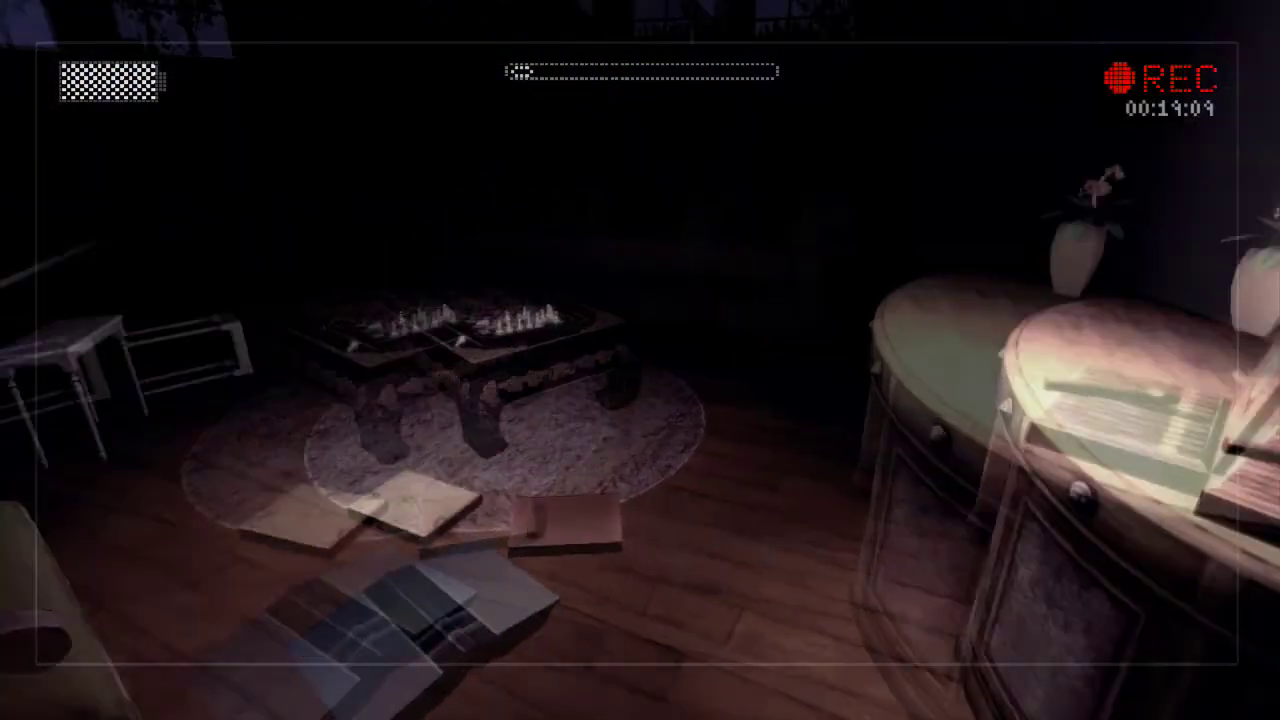
key(w)
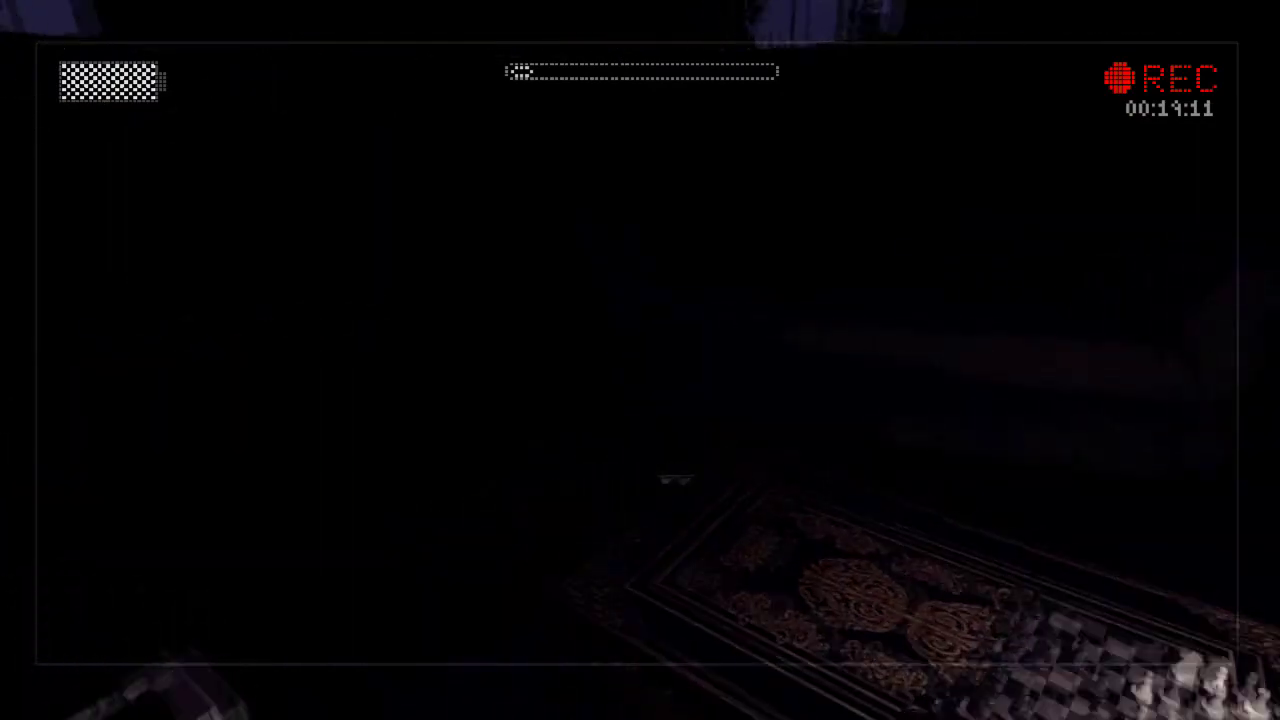
key(w)
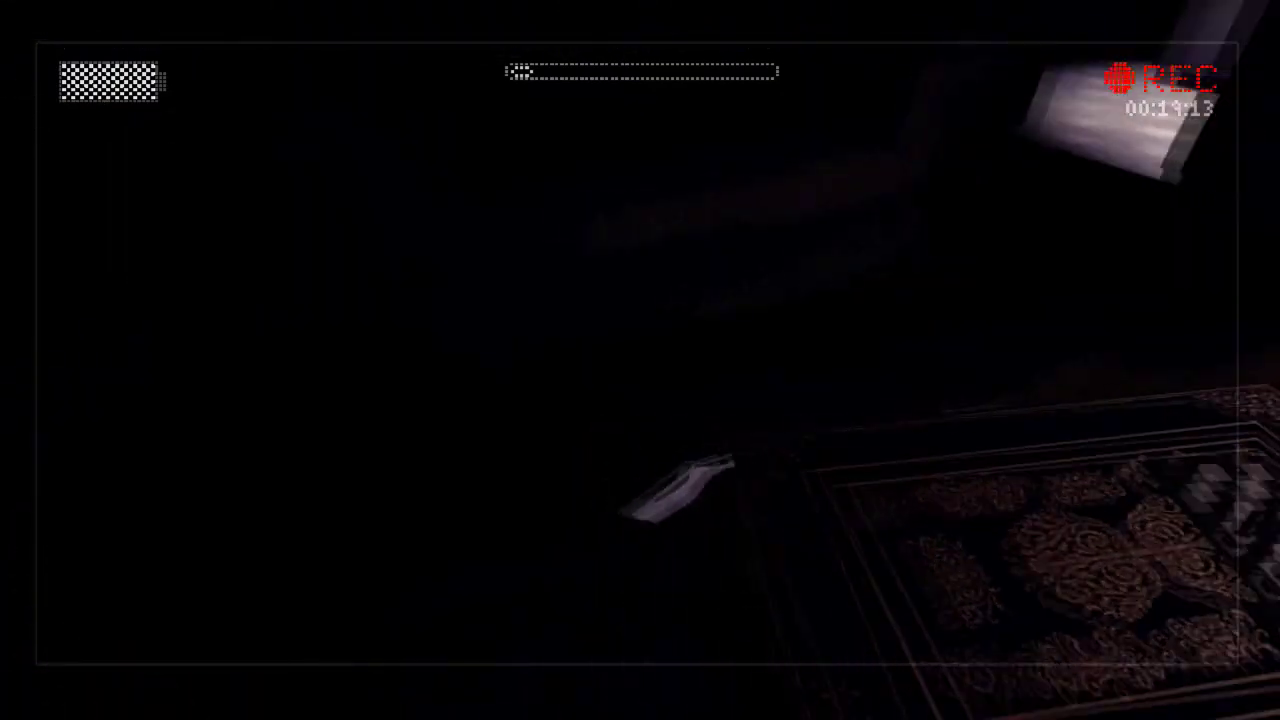
key(w)
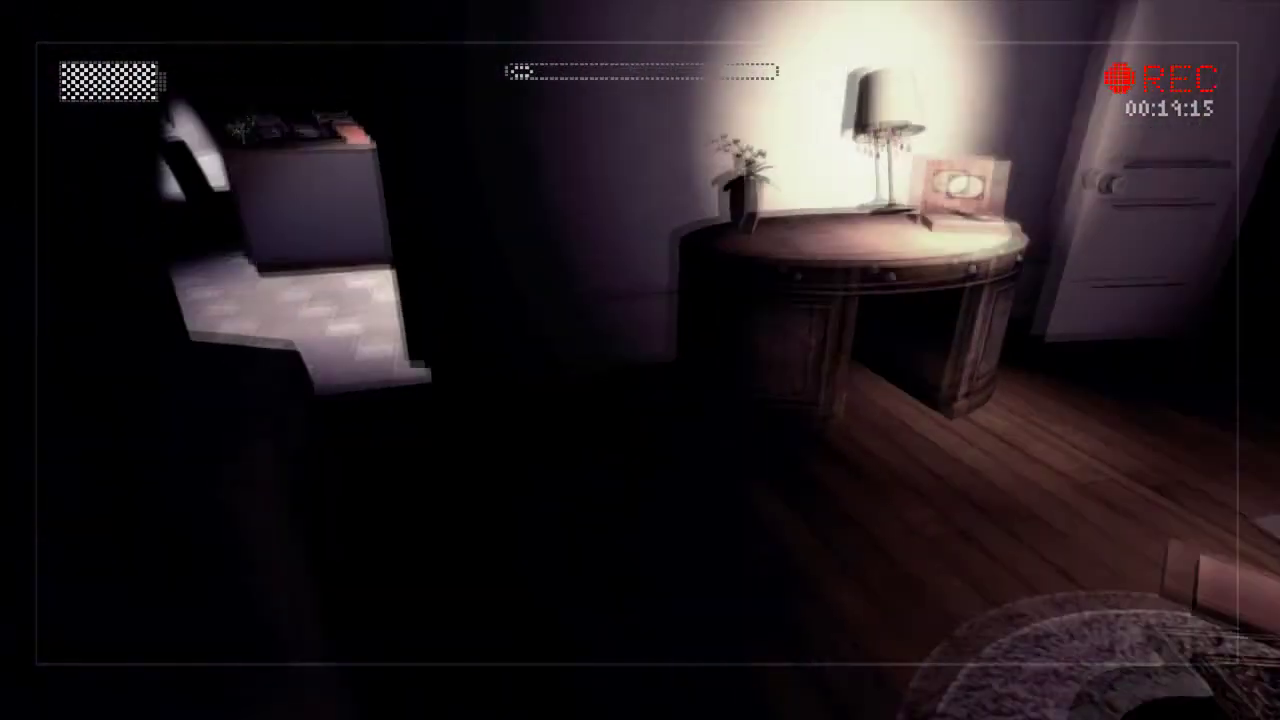
key(w)
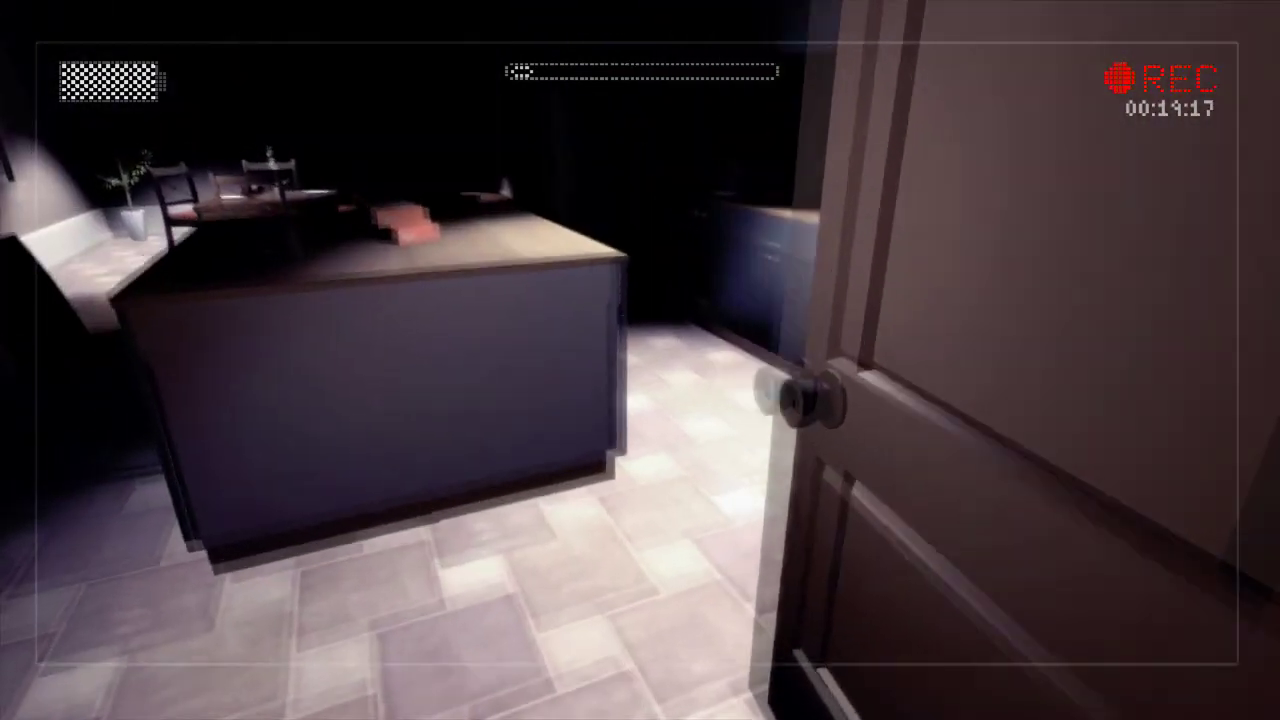
key(w)
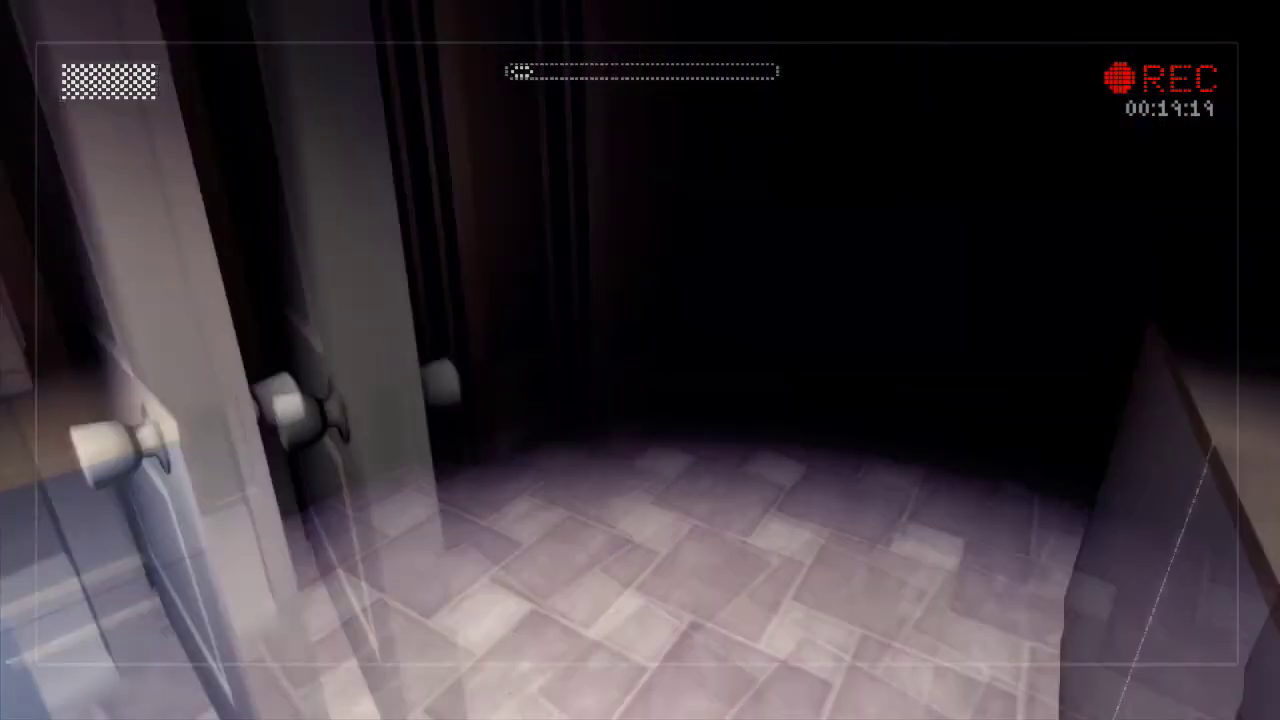
key(w)
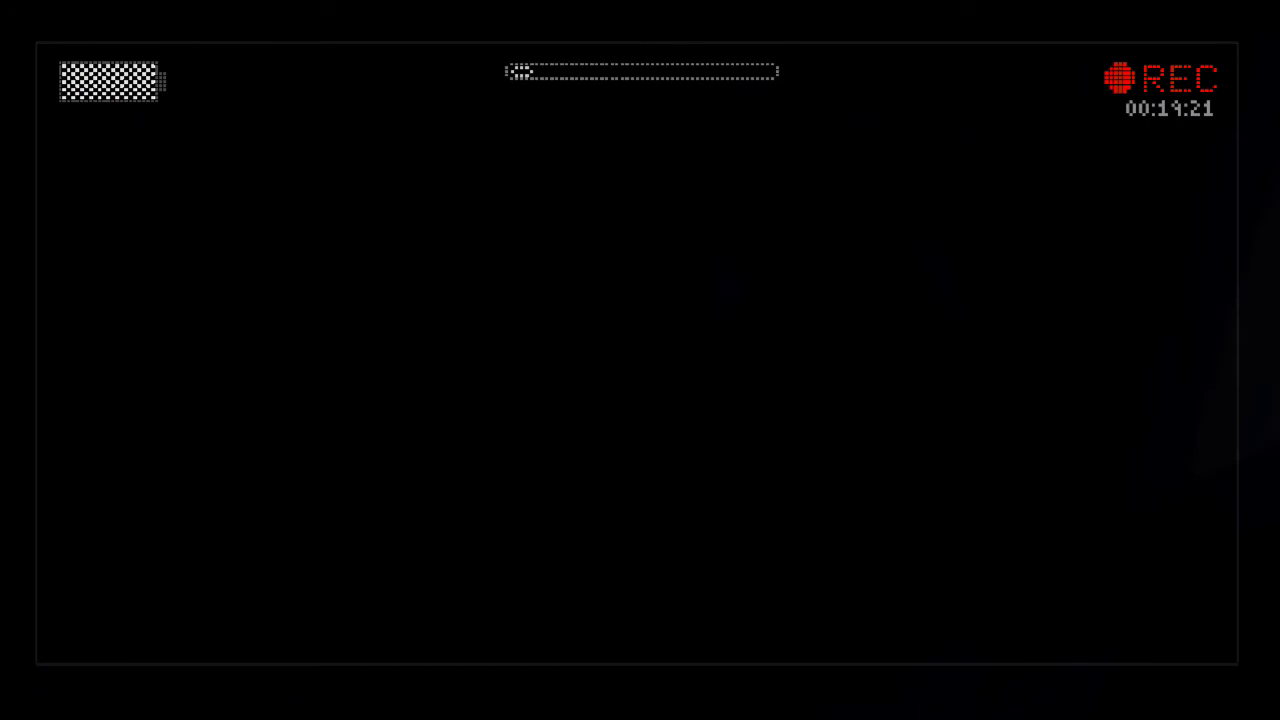
key(w)
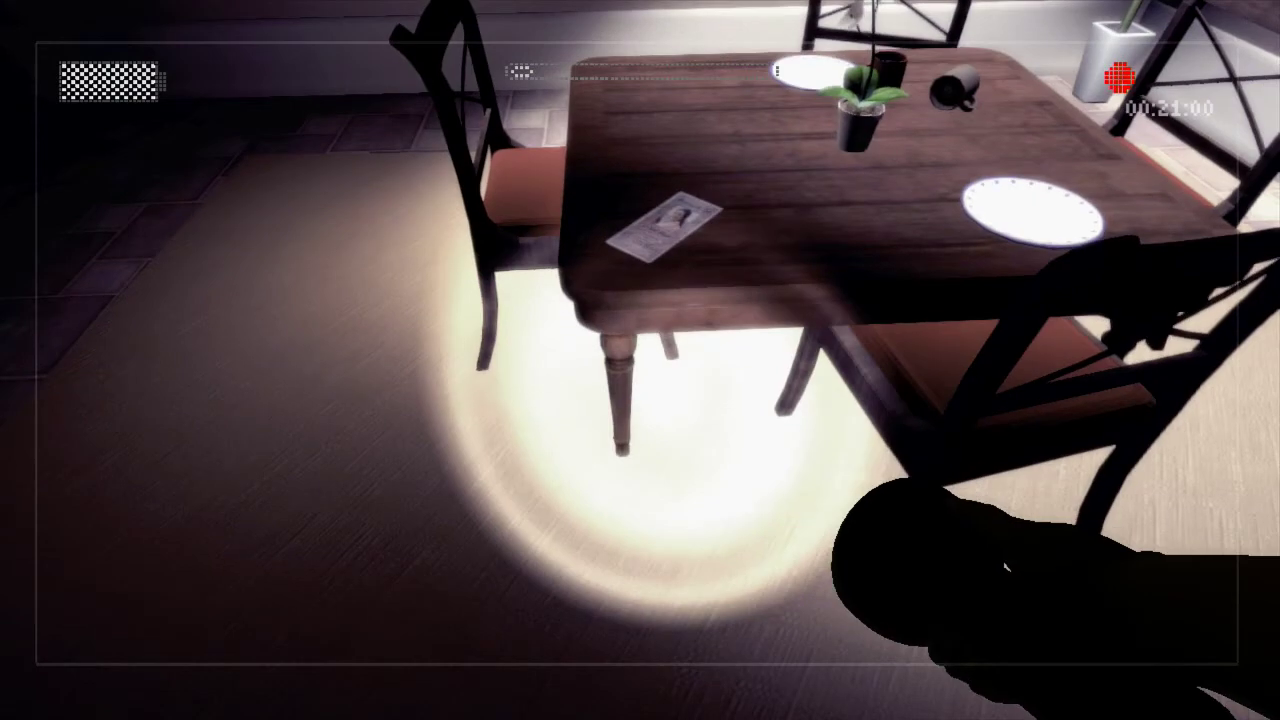
click(640, 360)
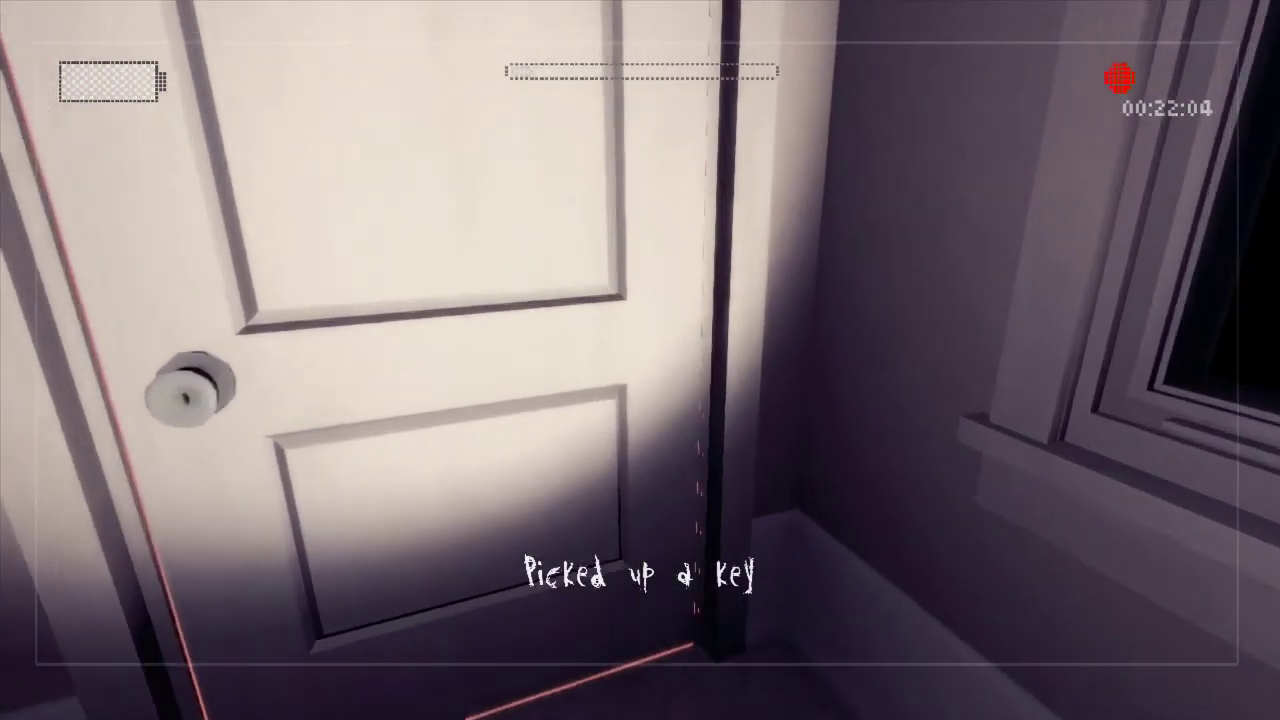
key(e)
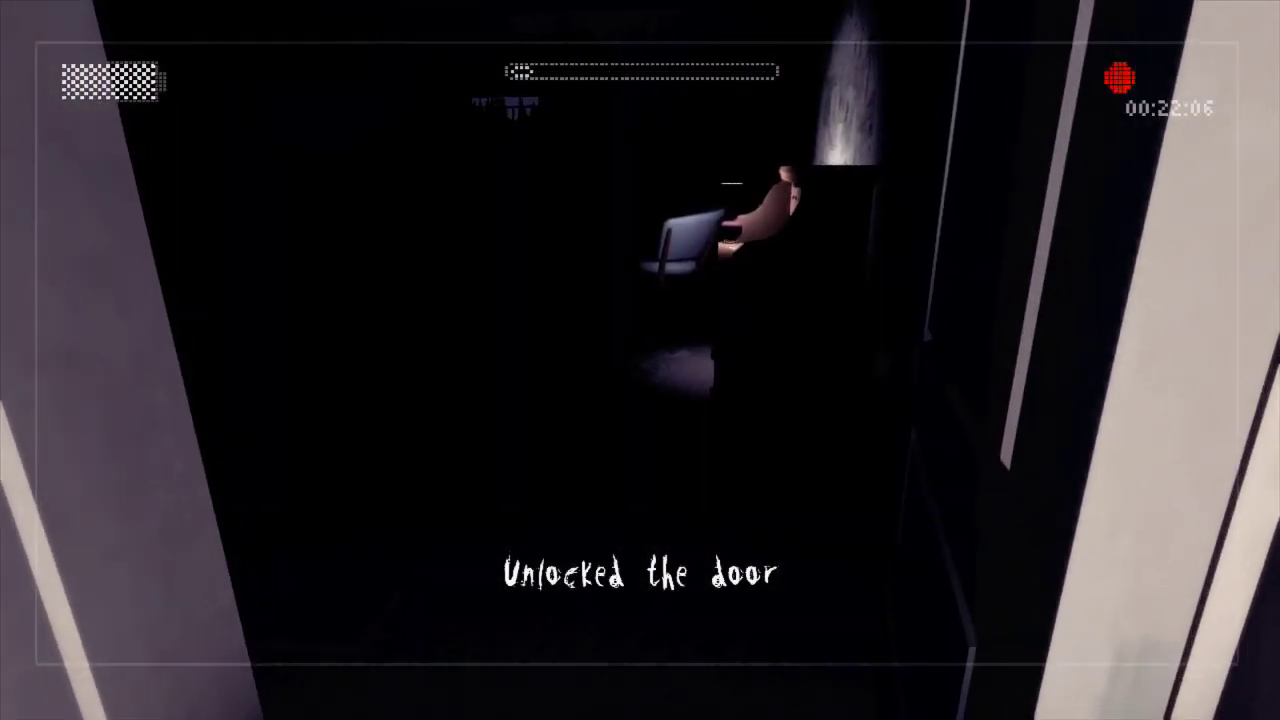
key(f)
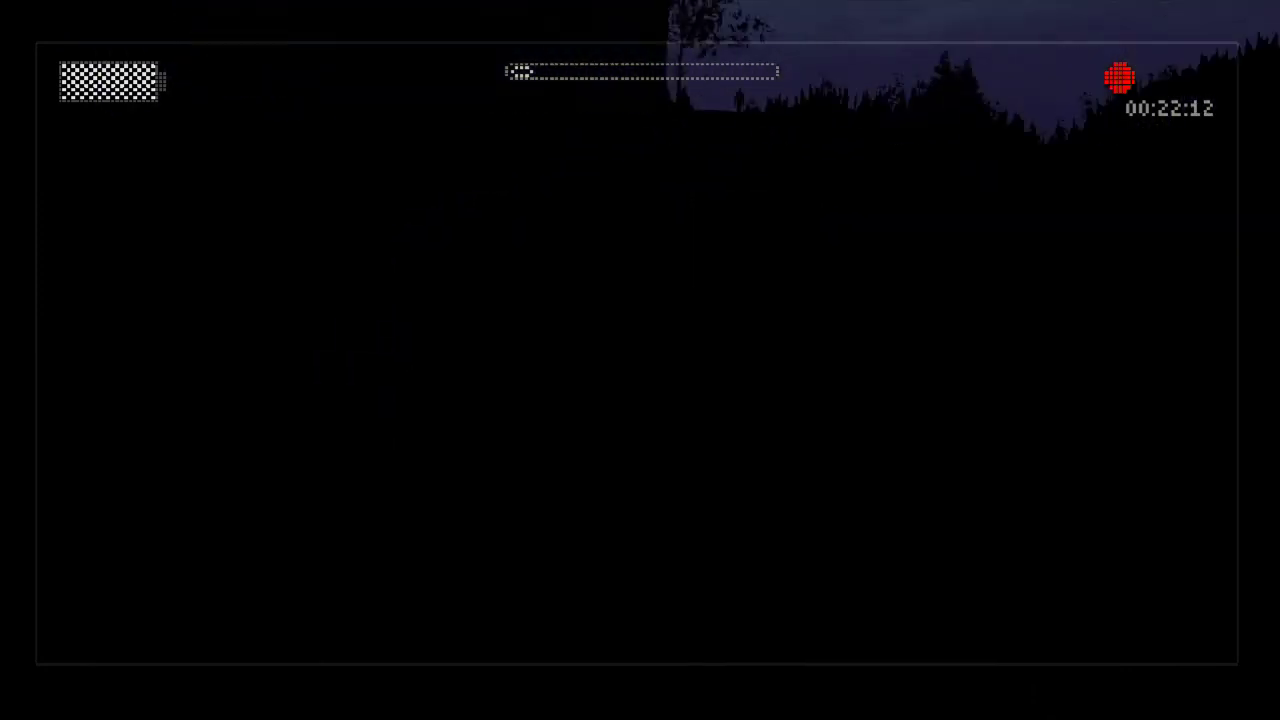
key(f)
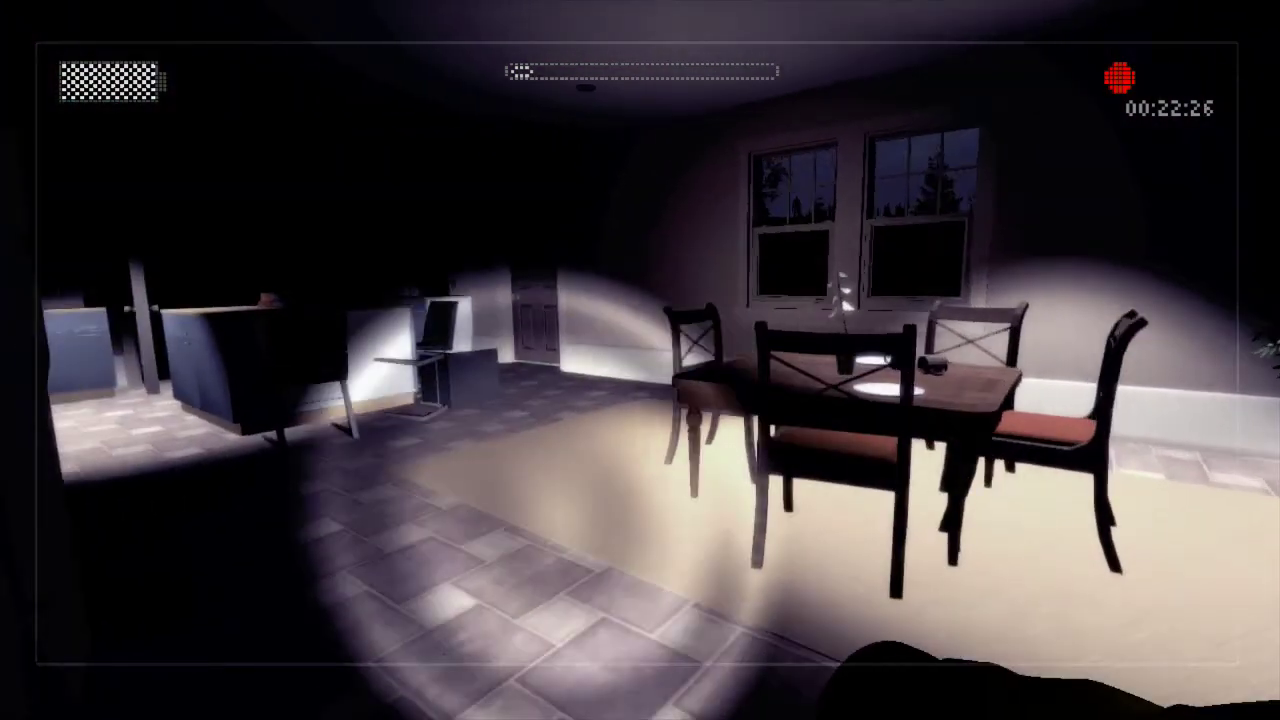
key(e)
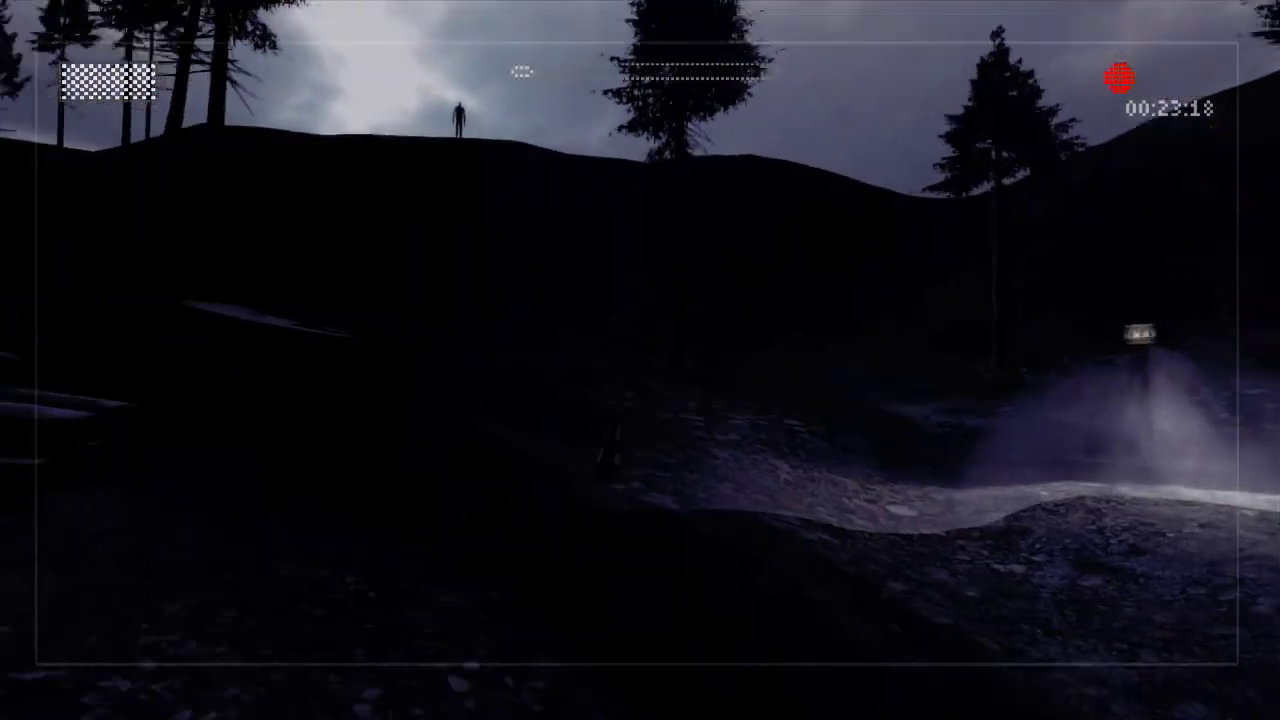
click(640, 360)
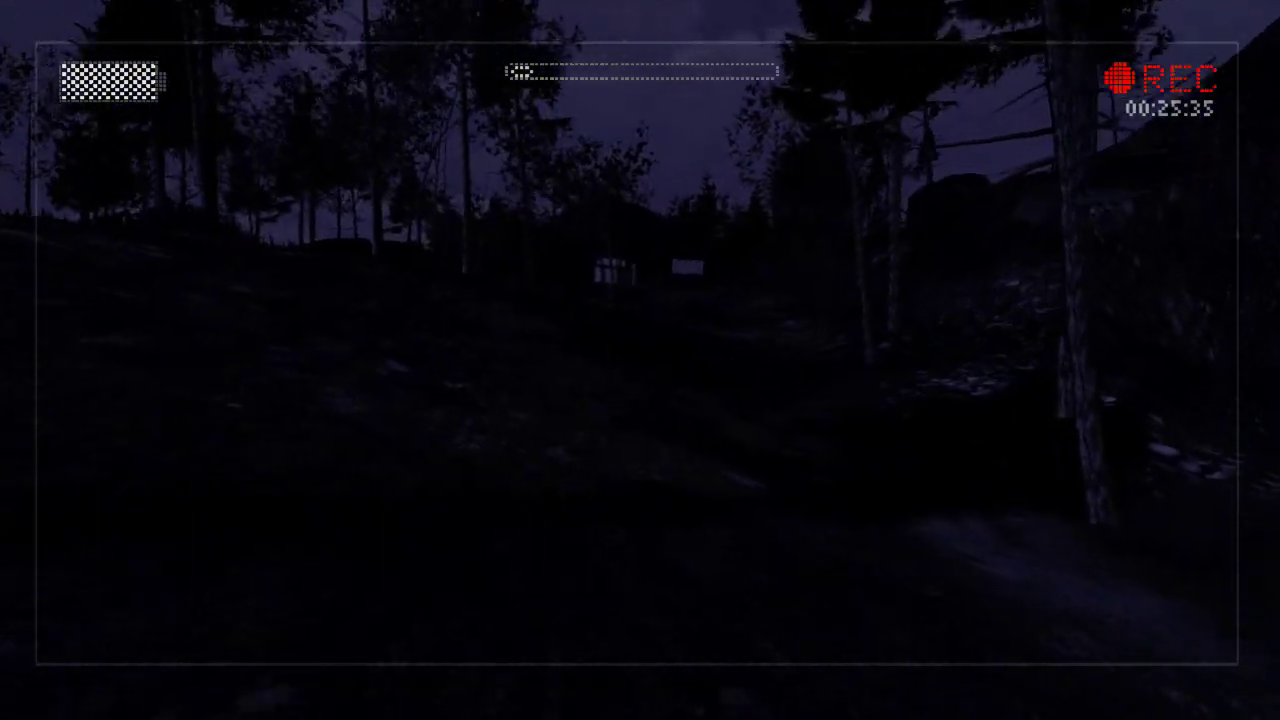
key(w)
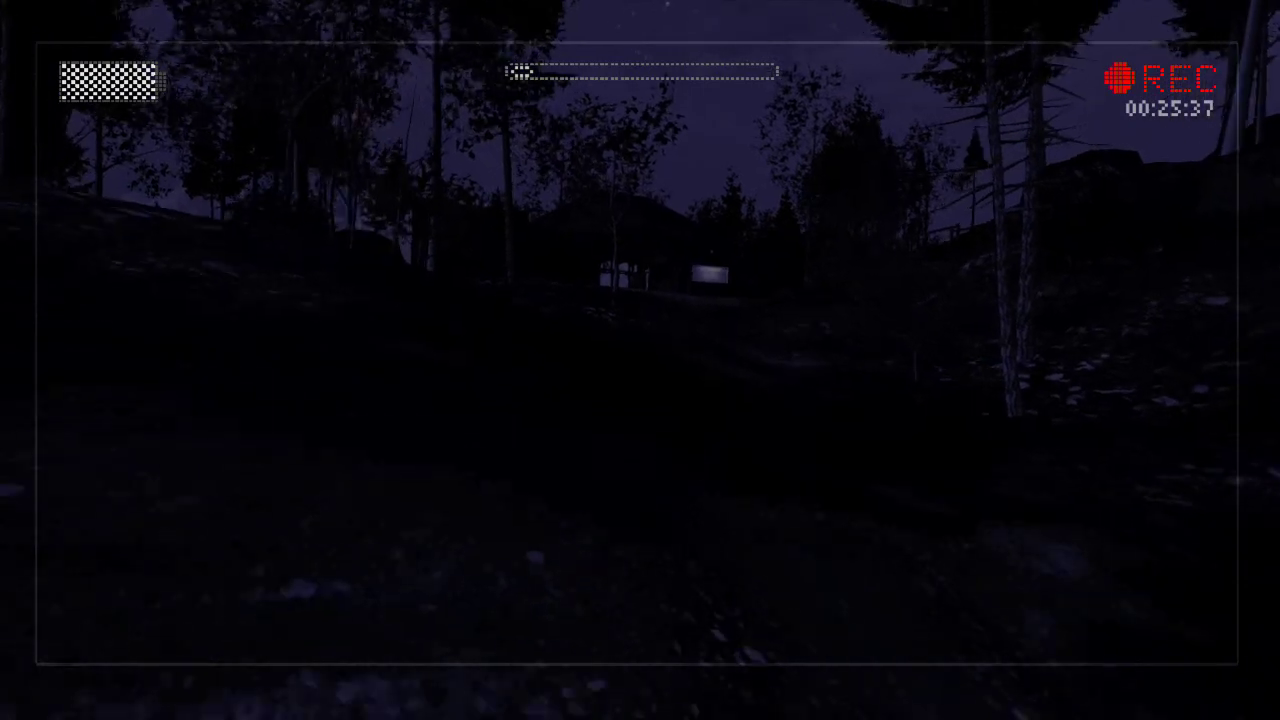
key(w)
key(w)
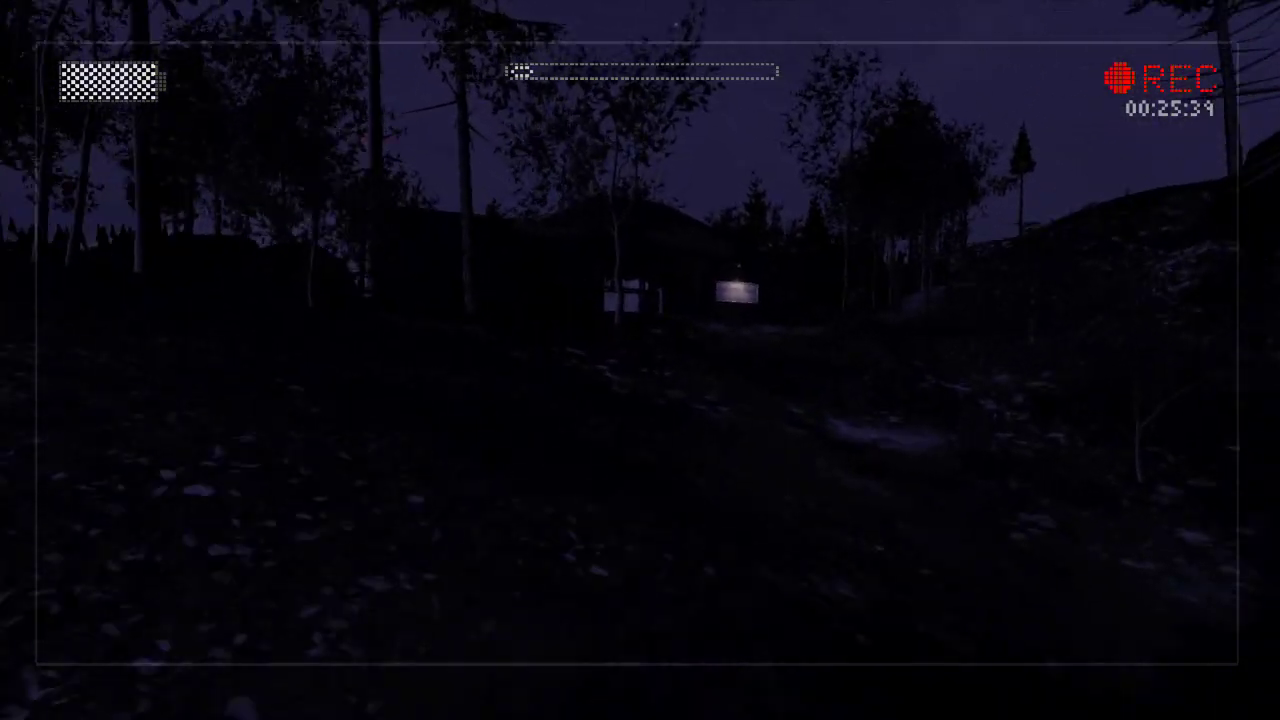
key(w)
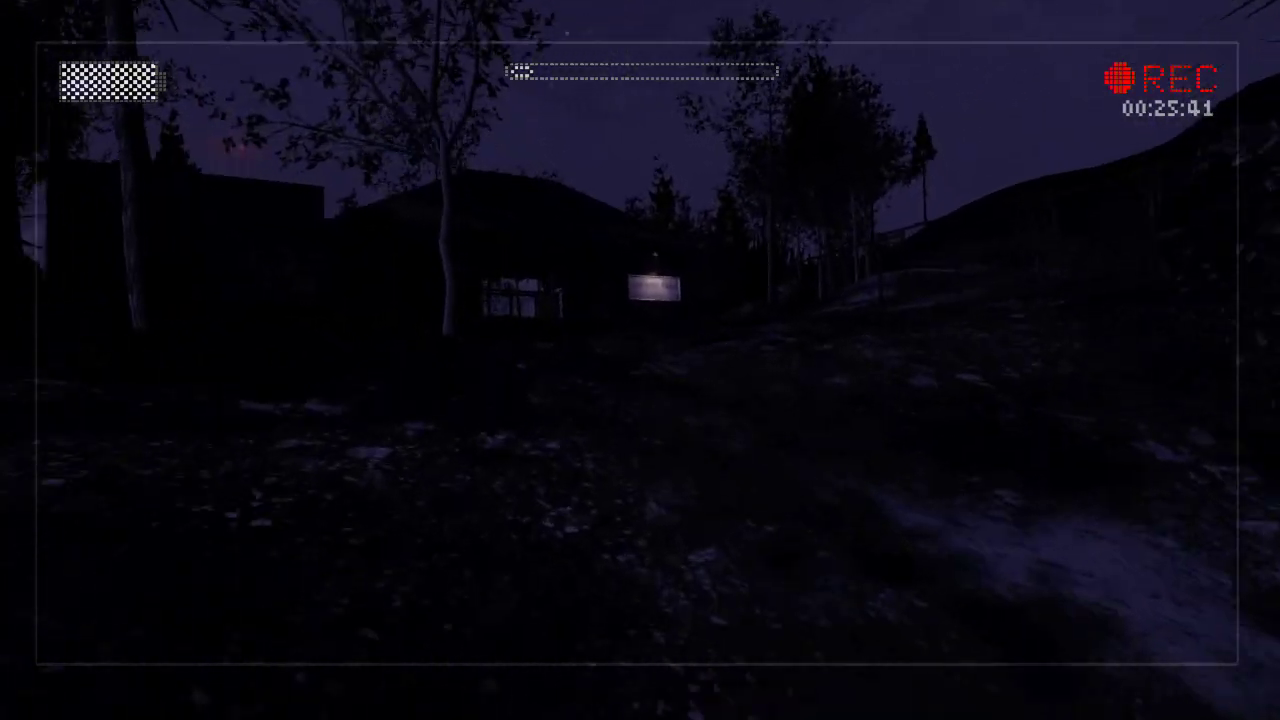
key(w)
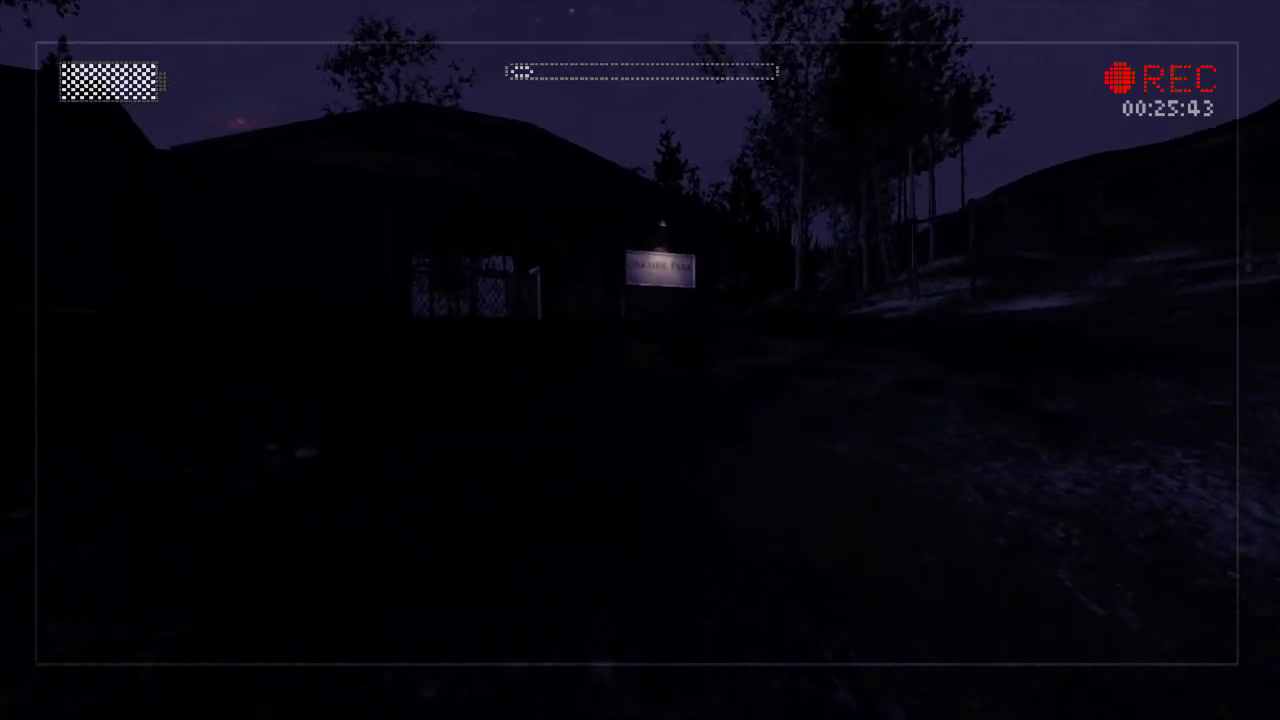
key(w)
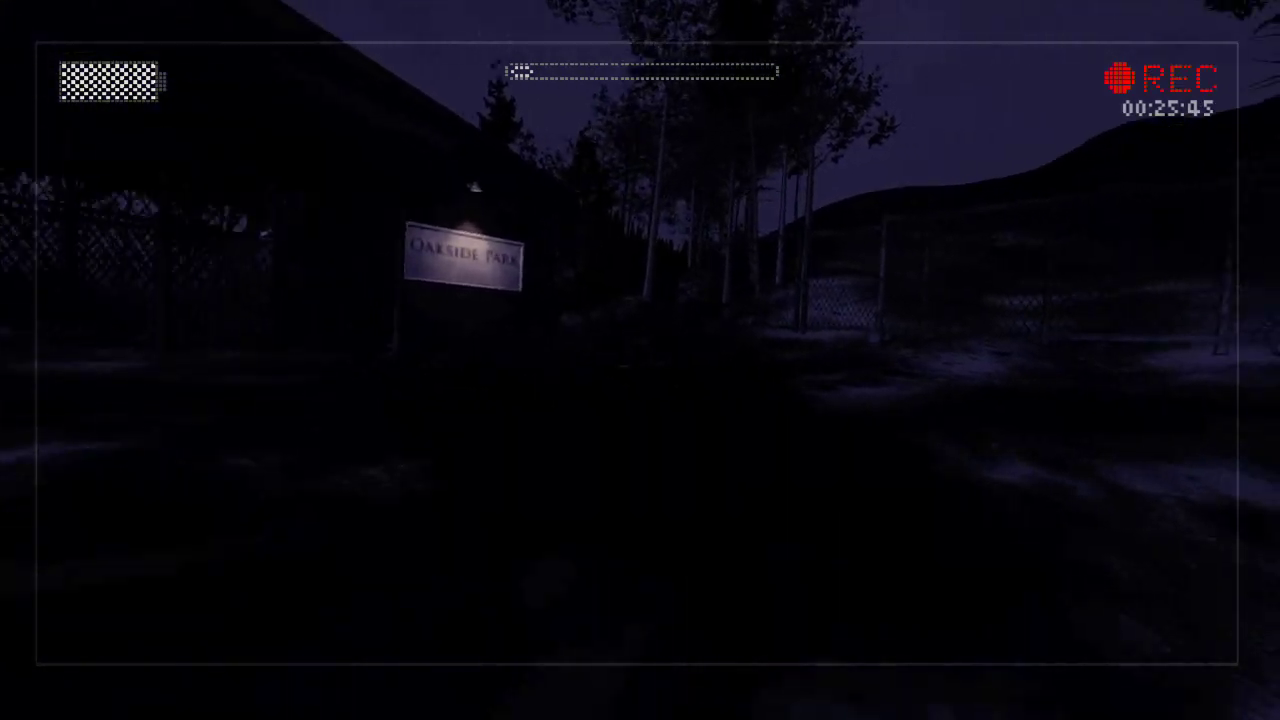
key(w)
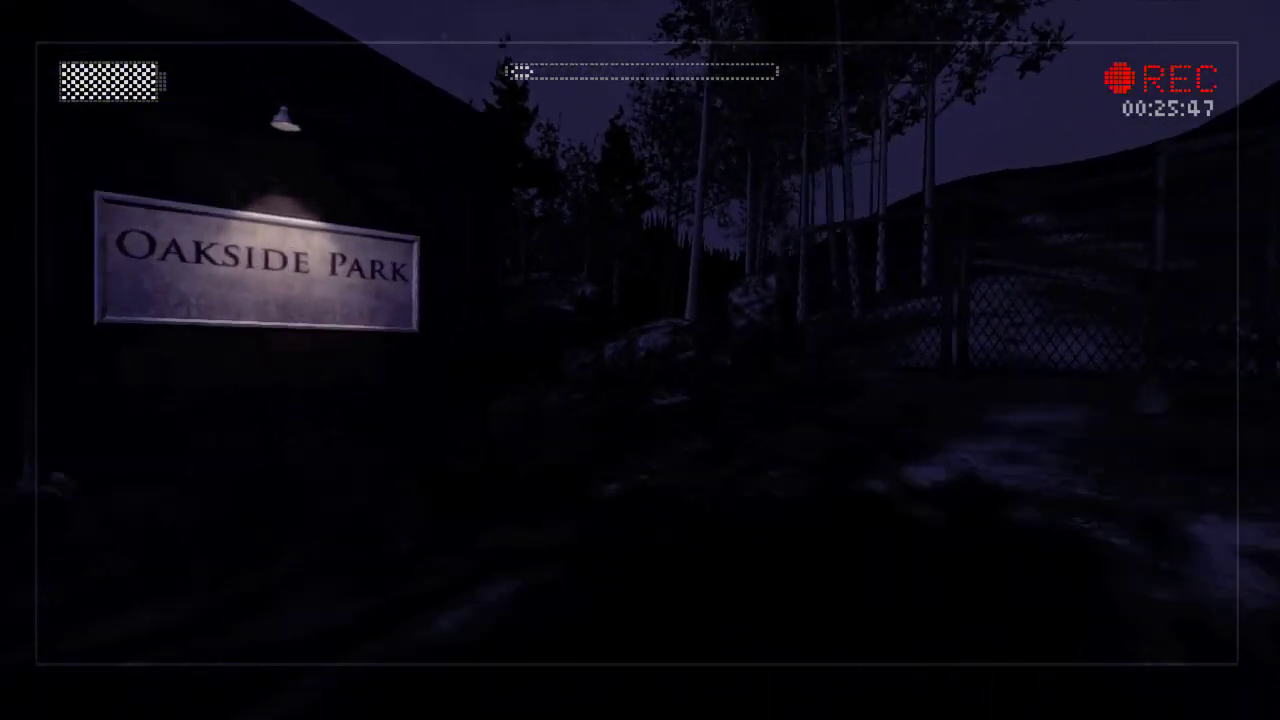
key(w)
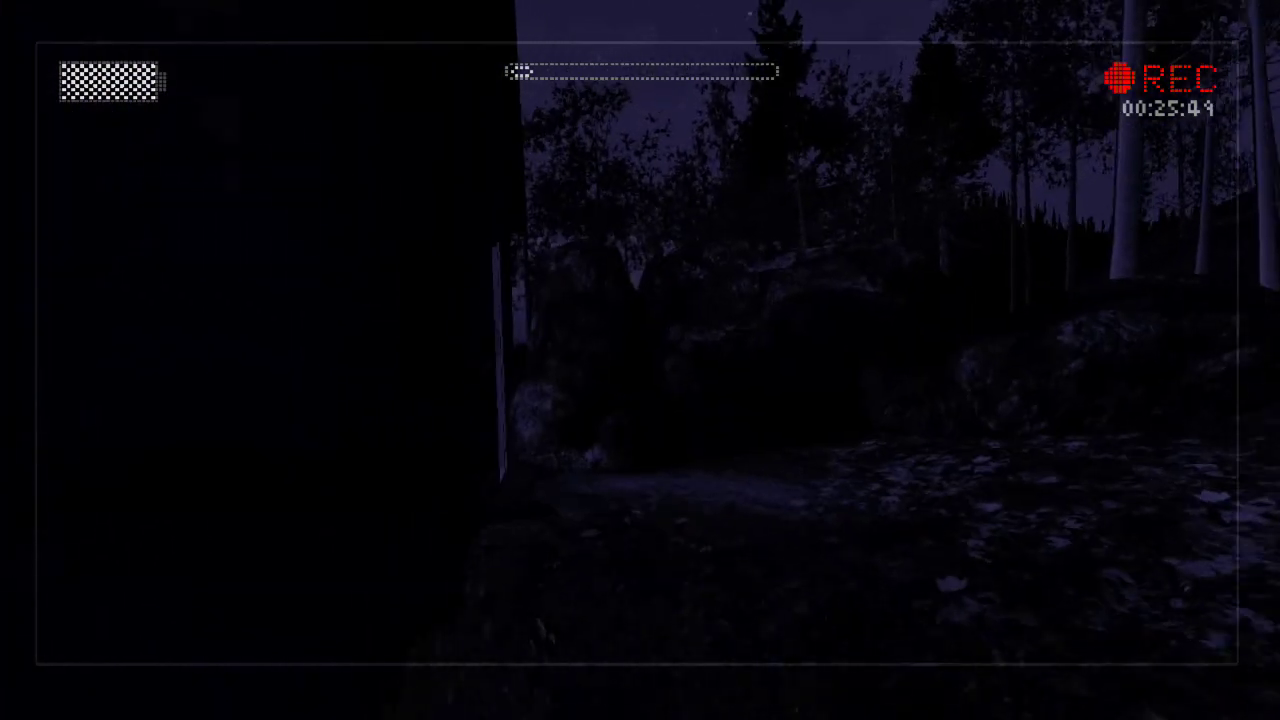
key(w)
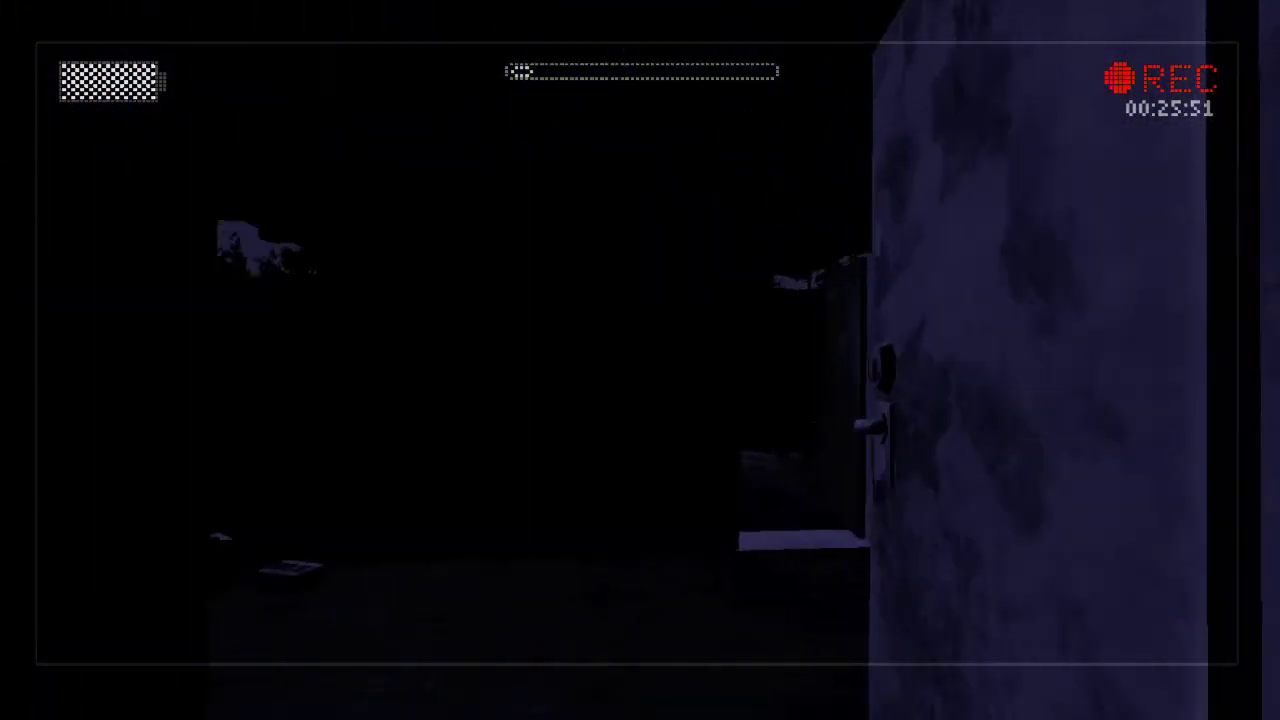
key(w)
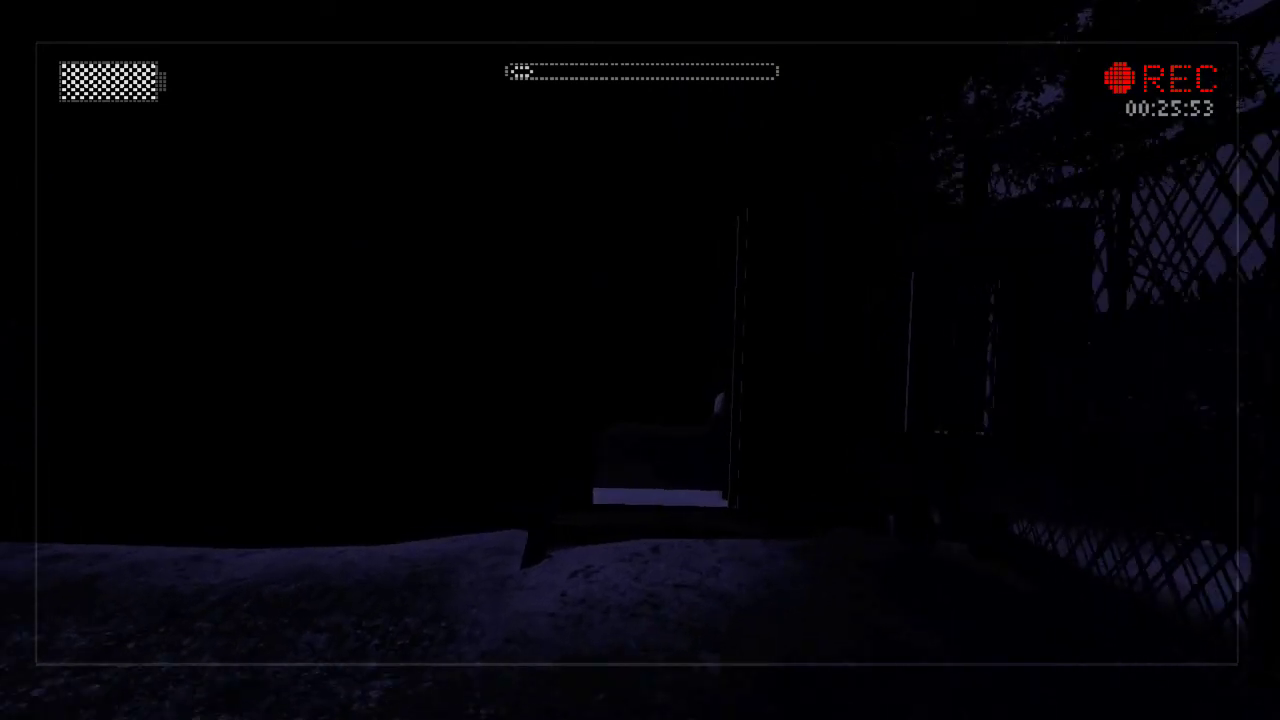
key(w)
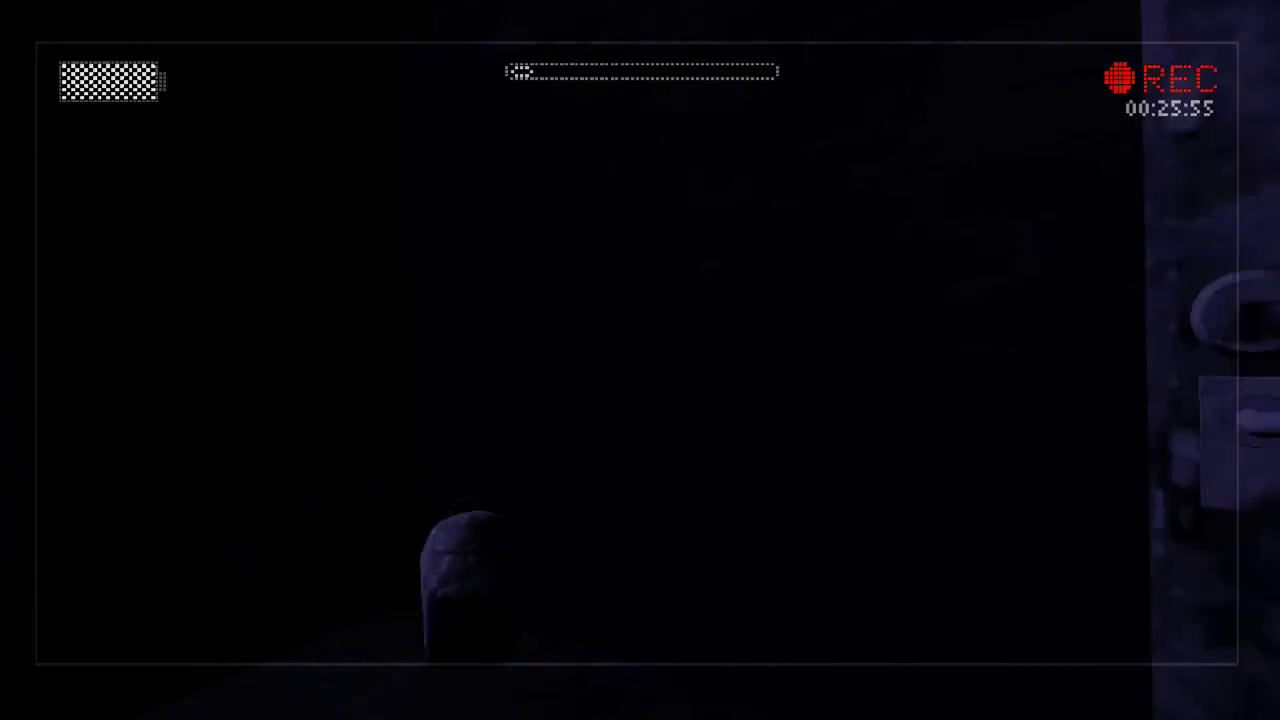
key(w)
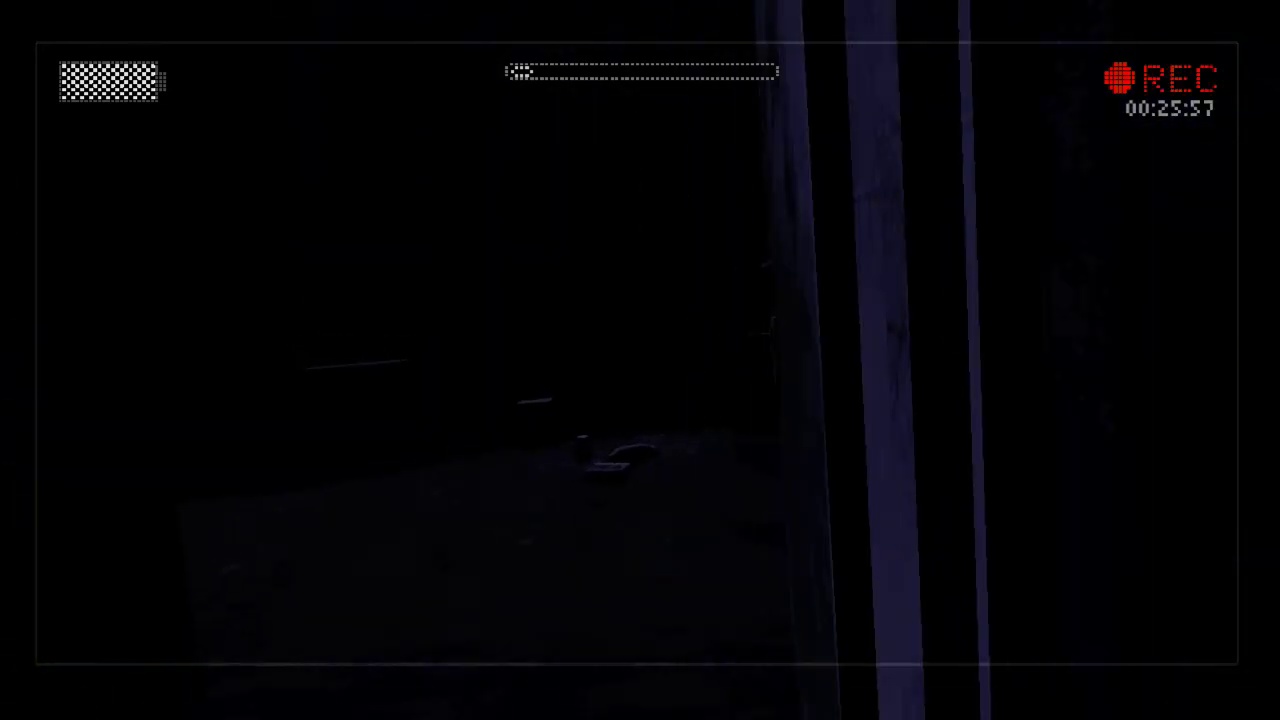
key(w)
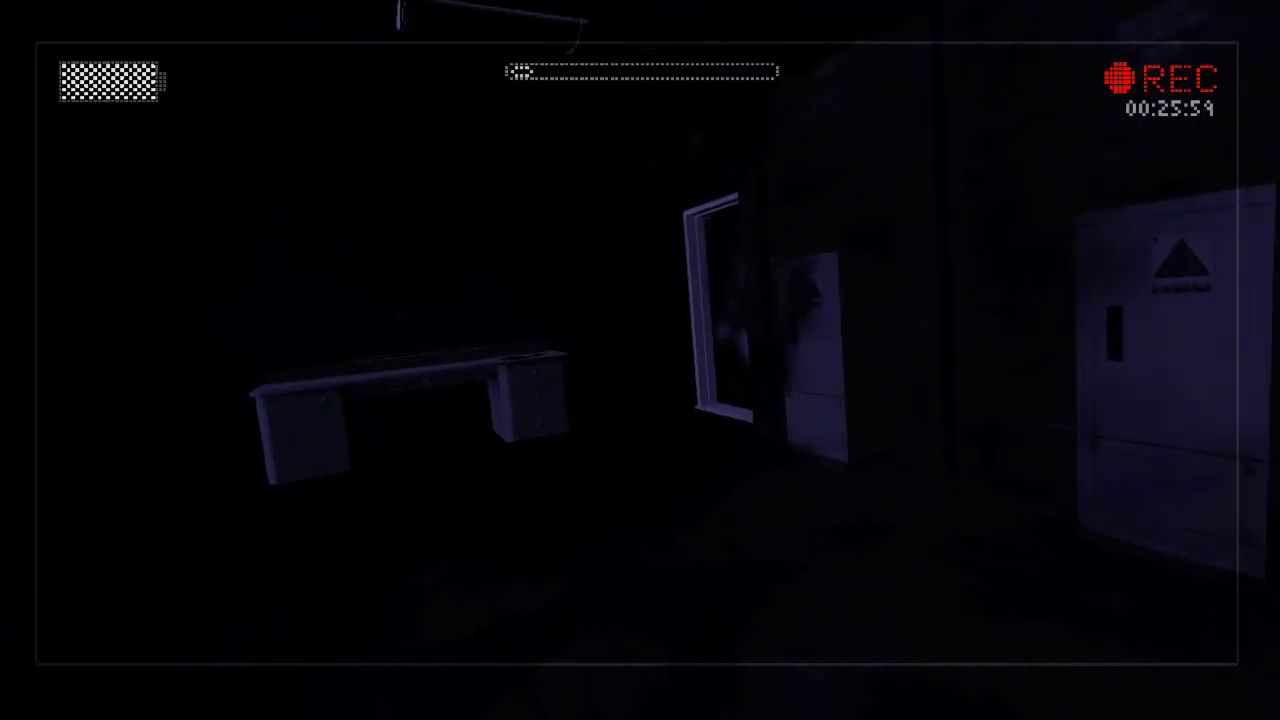
key(w)
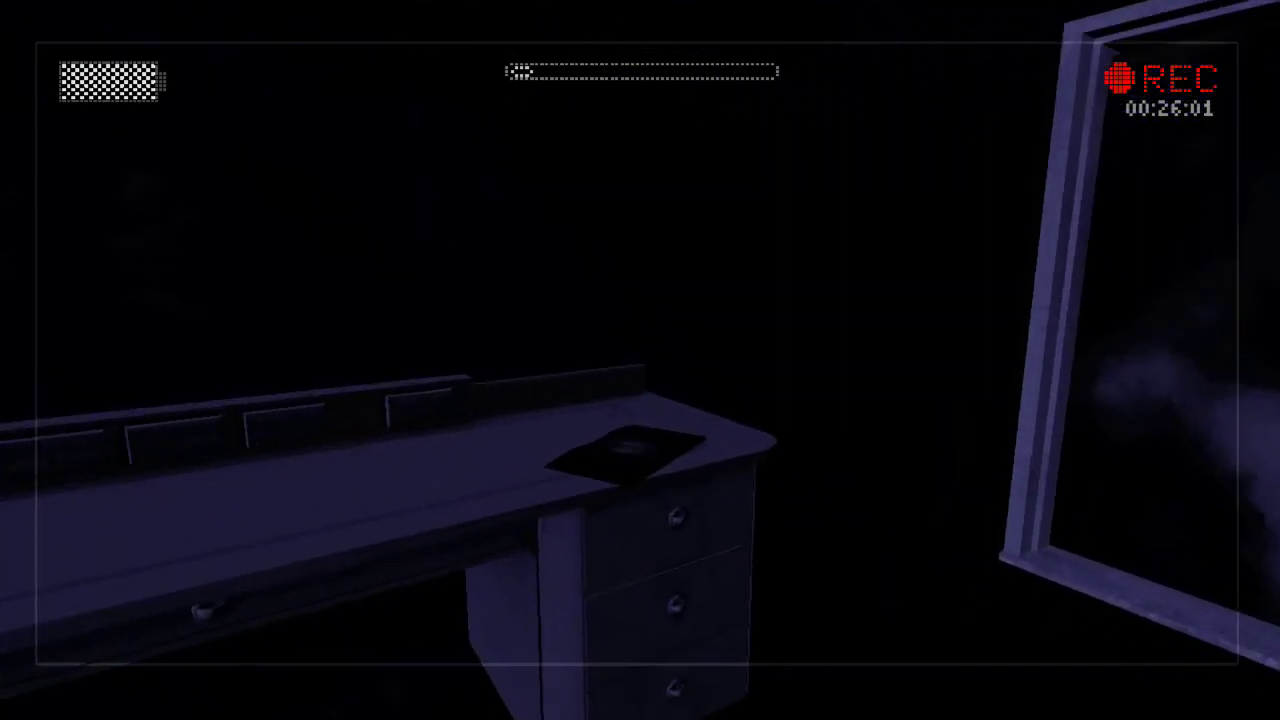
key(w)
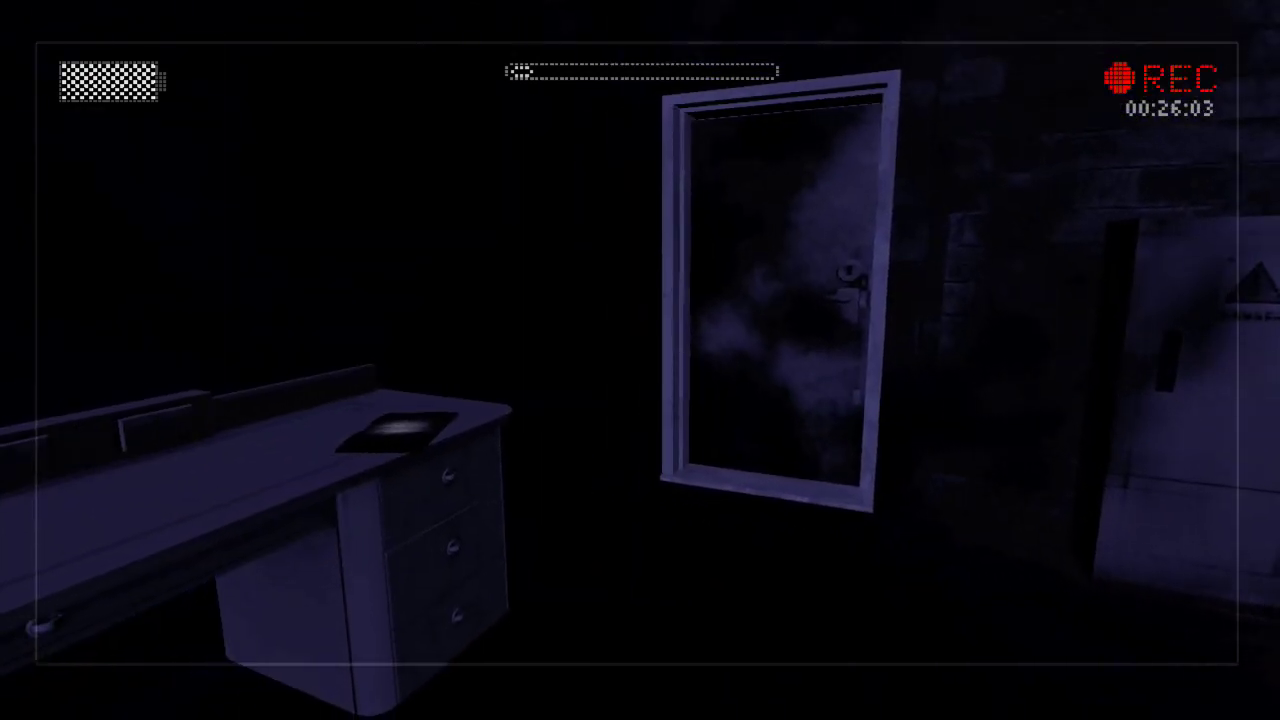
key(w)
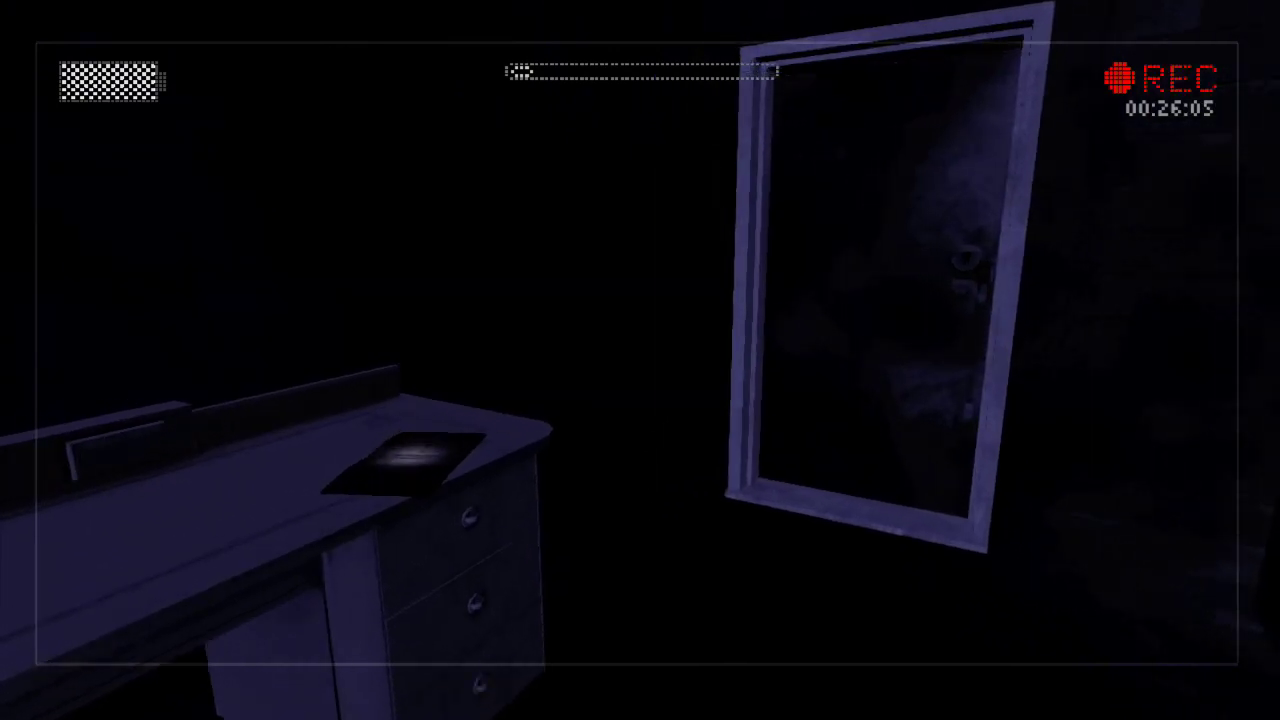